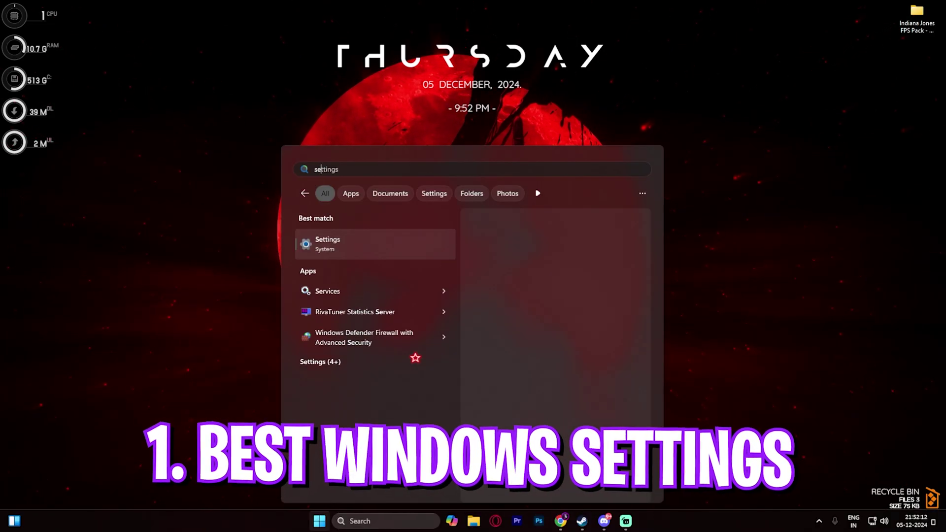
Open Settings and review Game Bar and Game Mode under Gaming, confirming Game Mode is On.
key("Return")
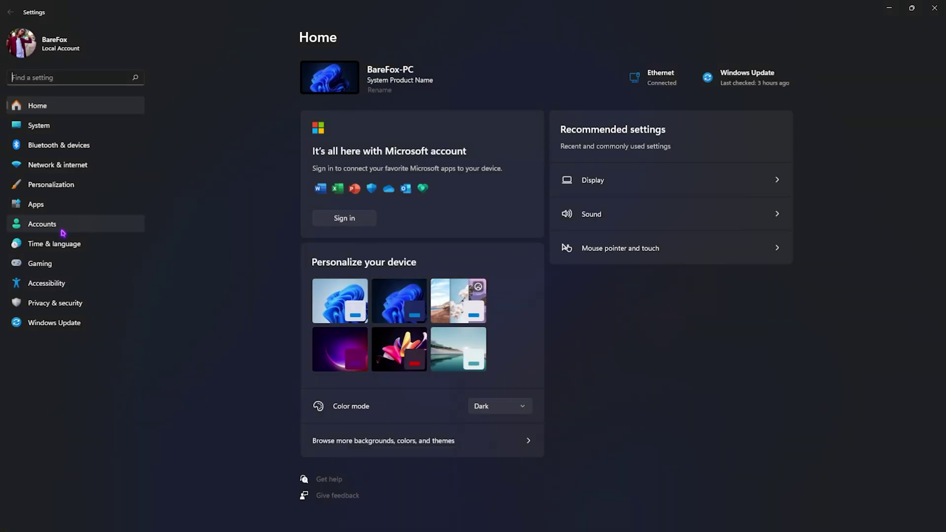
left_click(65, 257)
left_click(361, 80)
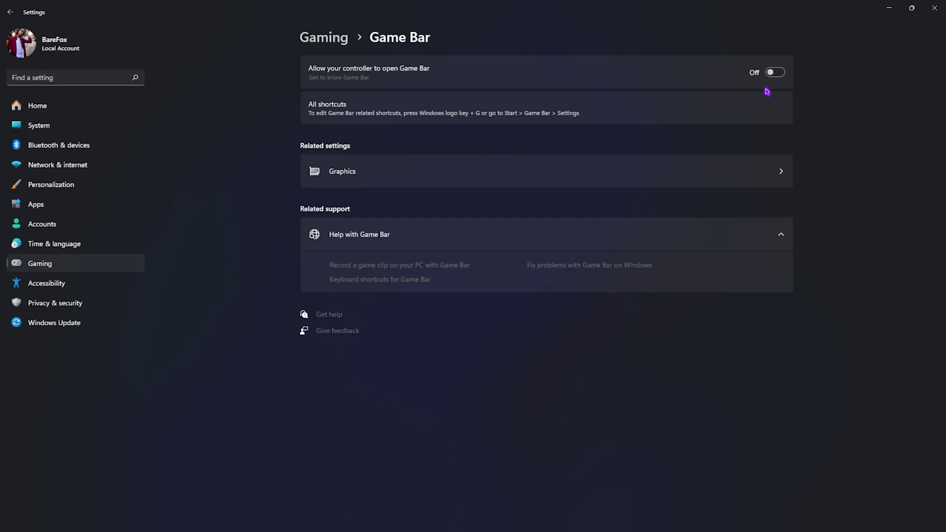
left_click(338, 48)
left_click(357, 150)
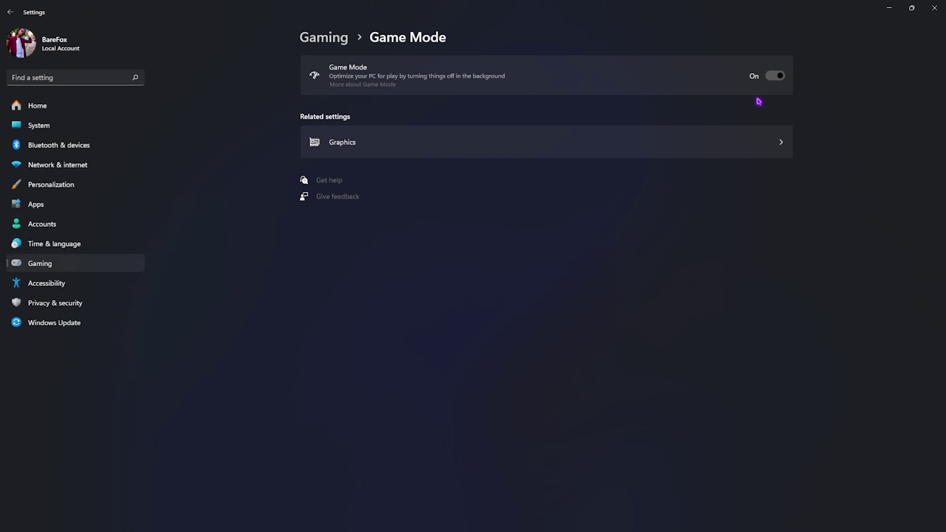
Confirm hardware-accelerated GPU scheduling and windowed-game optimizations are On, then go to Windows Update.
left_click(354, 142)
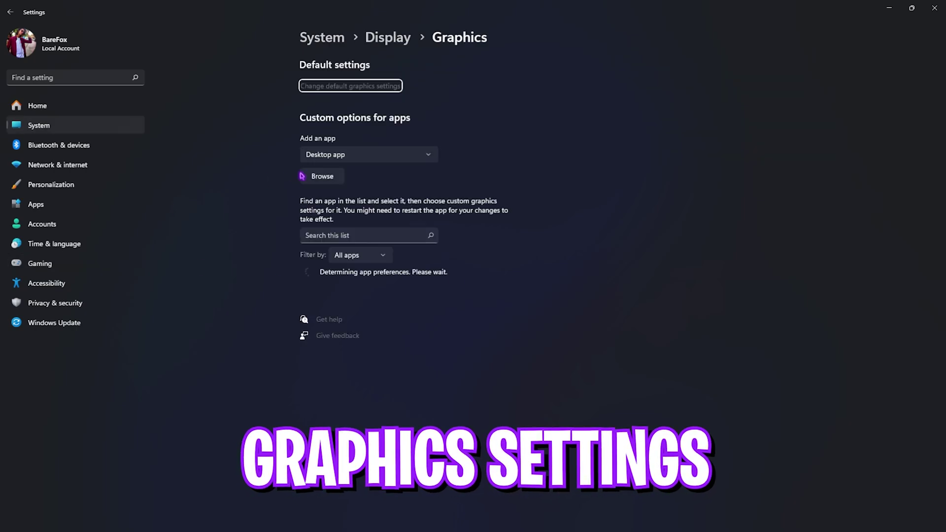
left_click(357, 87)
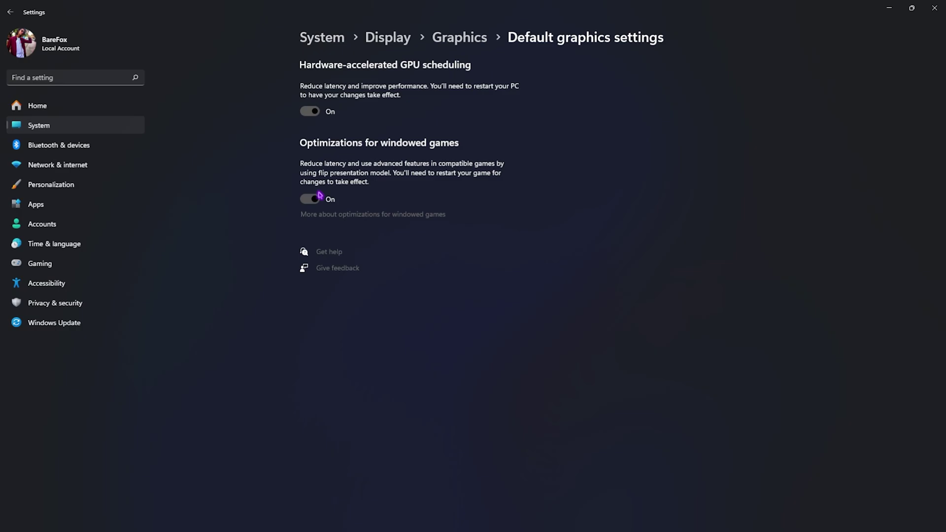
left_click(62, 326)
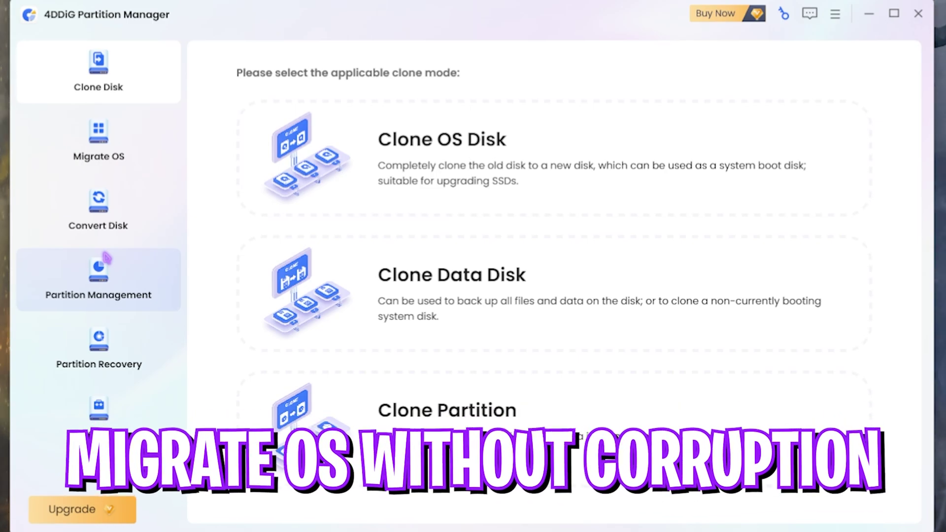
Start Migrate OS in 4DDiG and pick Disk 4 as the migration target.
left_click(96, 143)
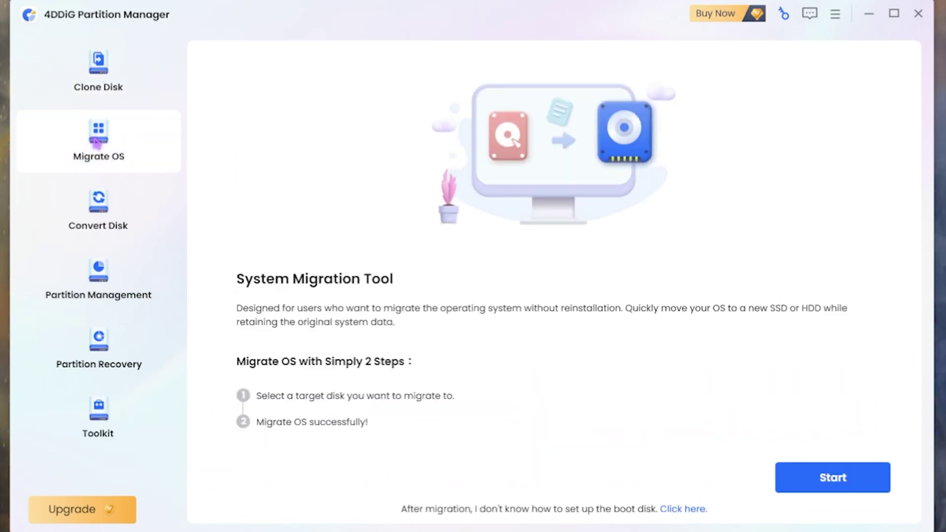
left_click(833, 477)
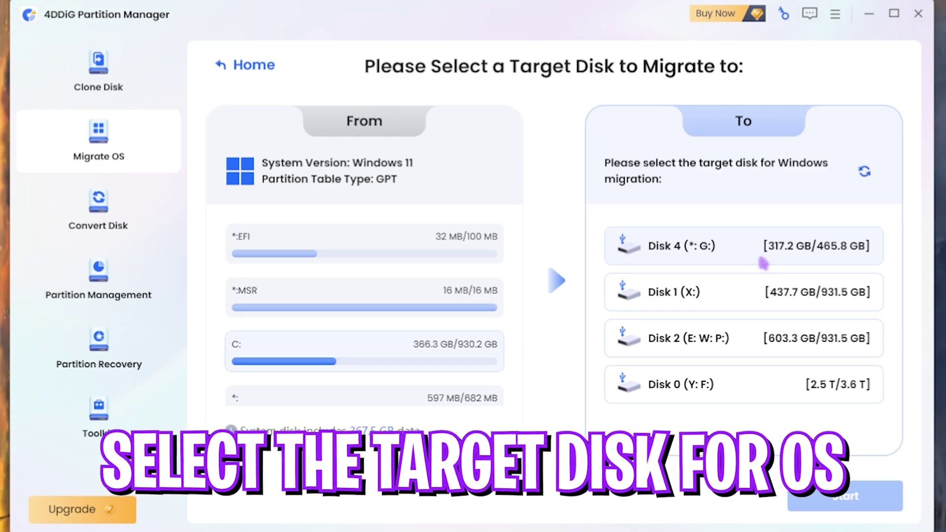
left_click(759, 257)
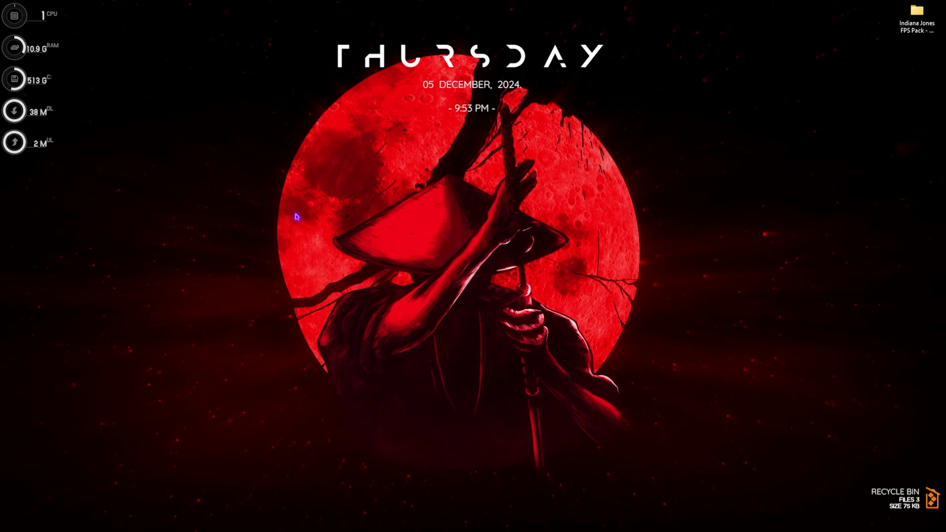
Open Local Group Policy Editor and browse to Administrative Templates > Windows Components > App Privacy.
key("super")
type("local")
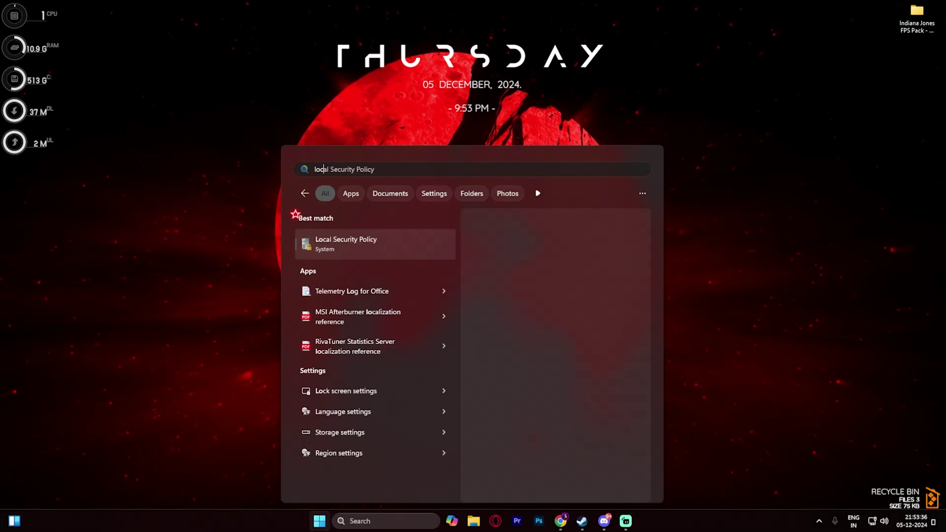
type(" g")
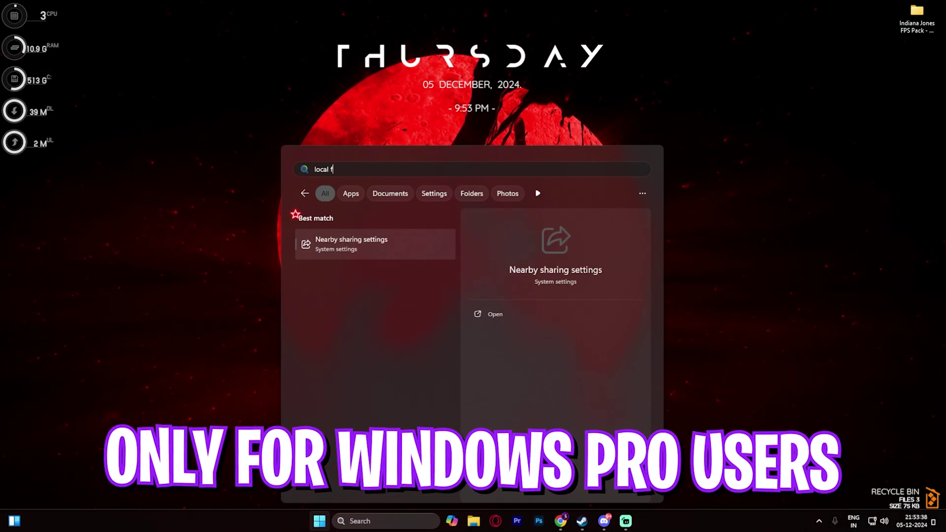
left_click(337, 248)
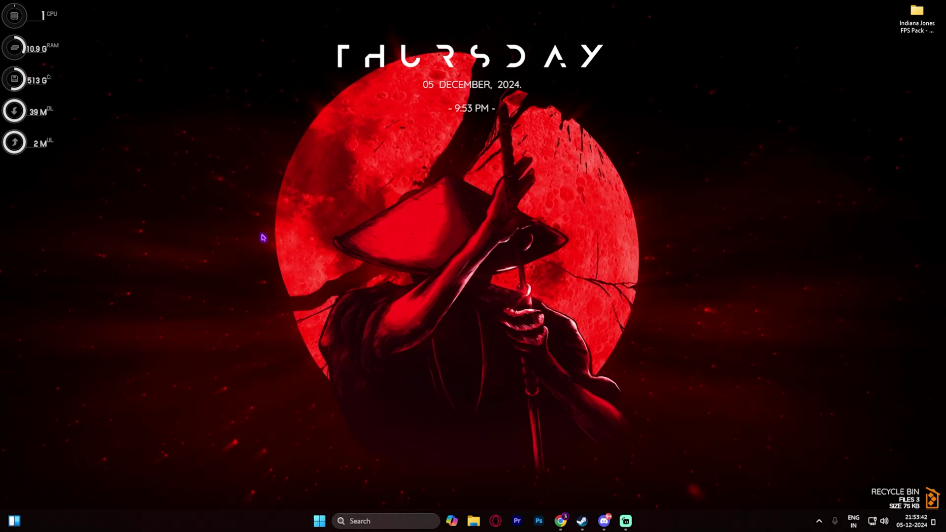
key("super+Up")
left_click_drag(76, 178, 112, 188)
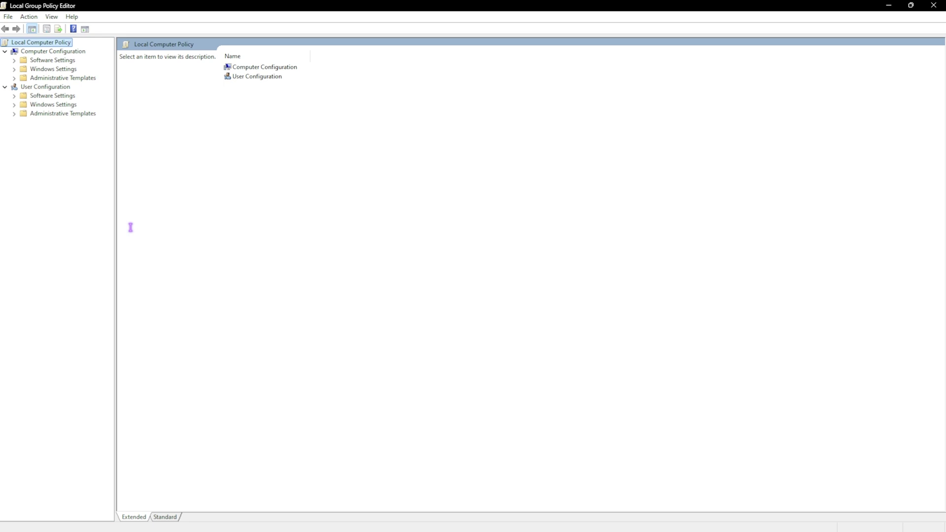
key("Down")
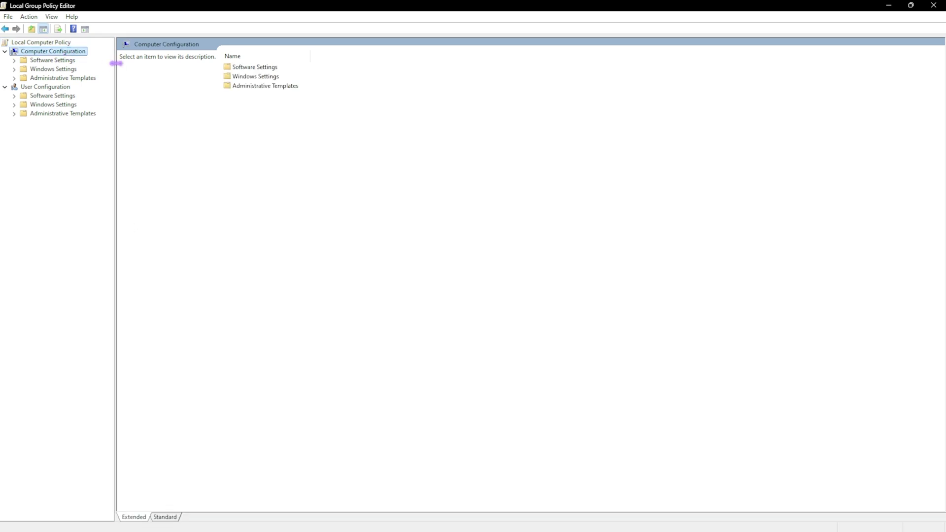
double_click(253, 87)
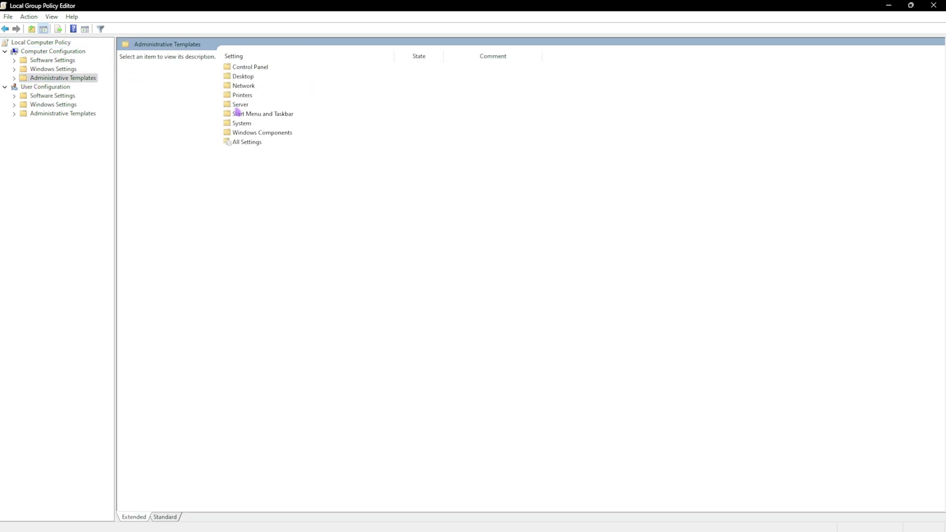
double_click(255, 132)
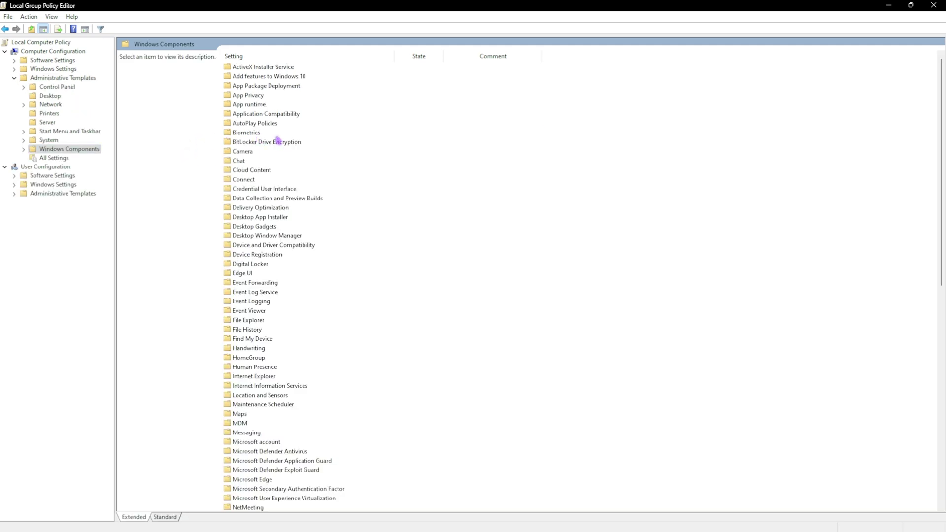
left_click(258, 96)
double_click(300, 97)
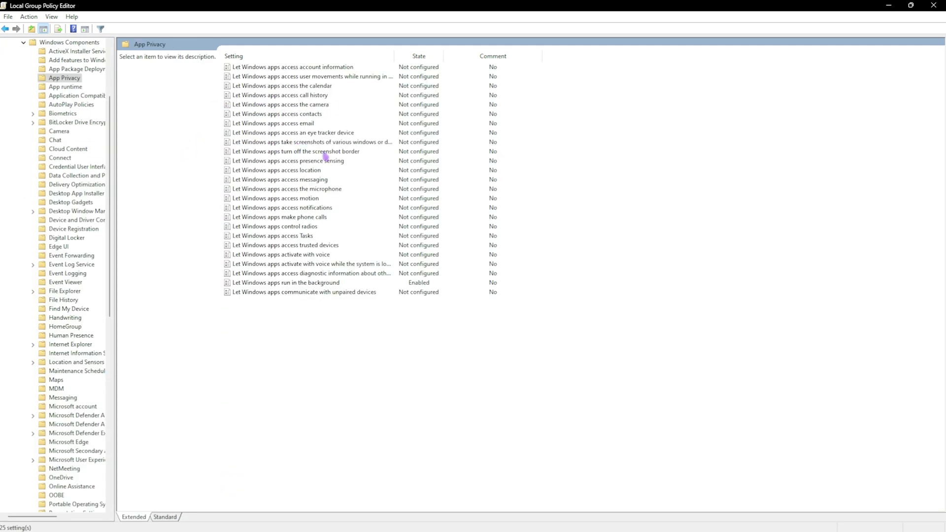
Enable 'Let Windows apps run in the background' with Force Deny as the default for all apps.
left_click(257, 283)
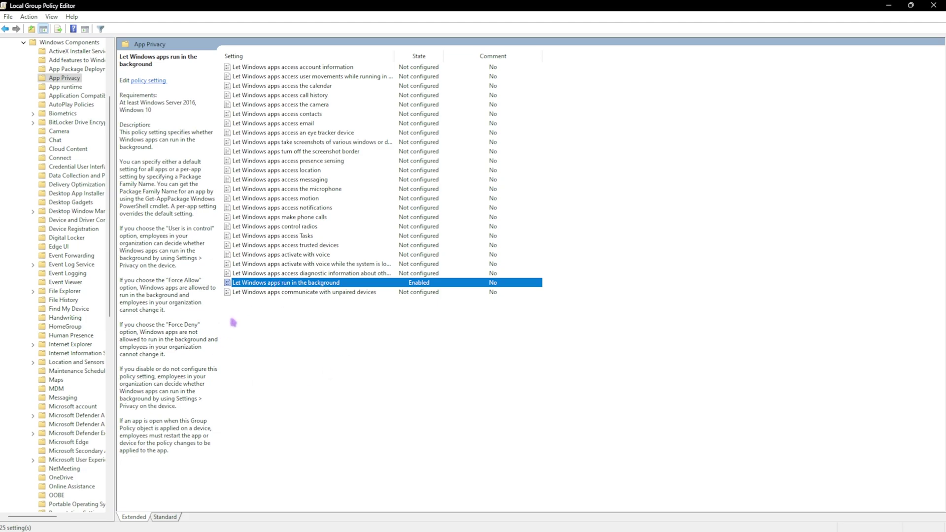
key("Return")
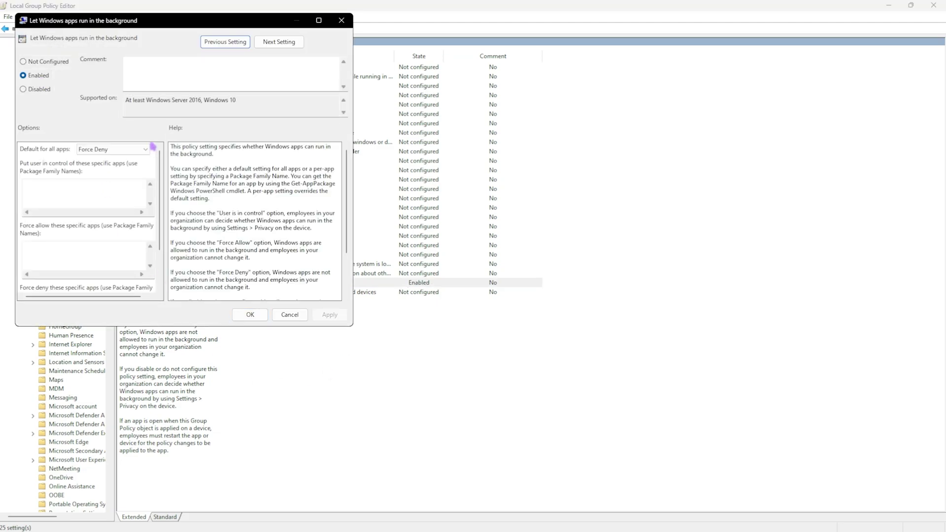
left_click(129, 149)
left_click(112, 176)
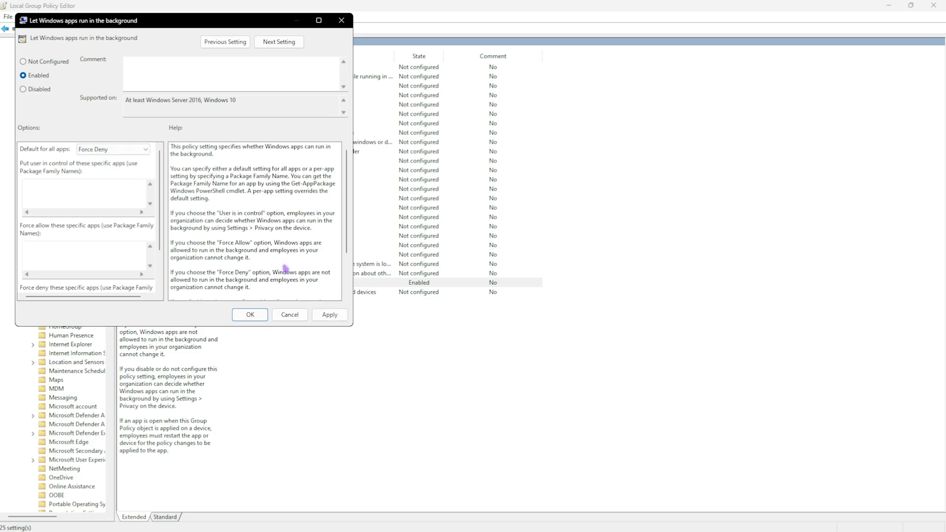
left_click(330, 314)
left_click(250, 314)
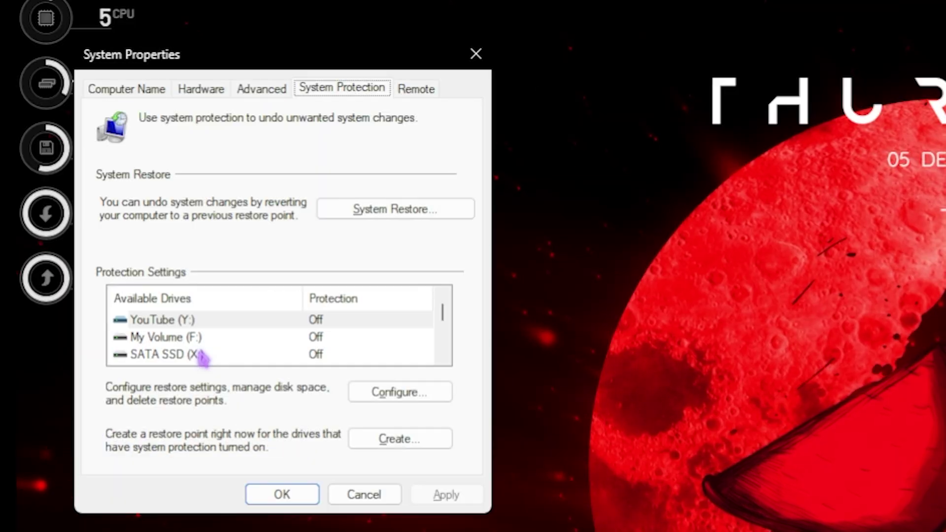
Create a restore point named 'Indiana' for Local Disk (C:).
scroll(89, 180, "down", 1)
left_click(105, 179)
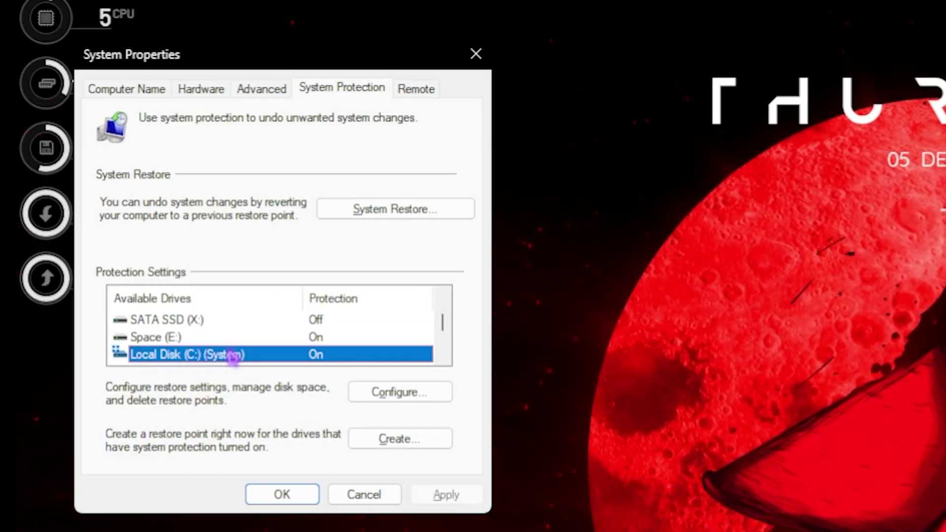
left_click(394, 441)
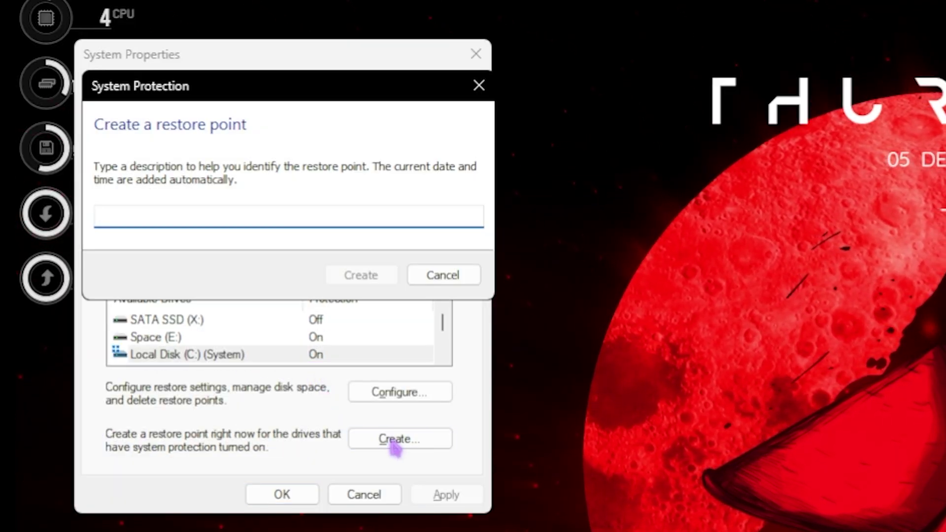
type("India")
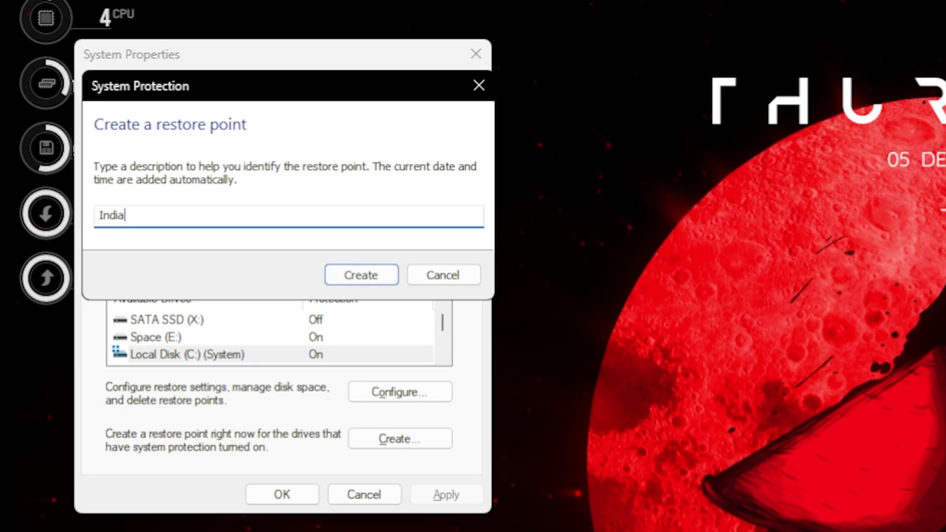
type("na")
key("Return")
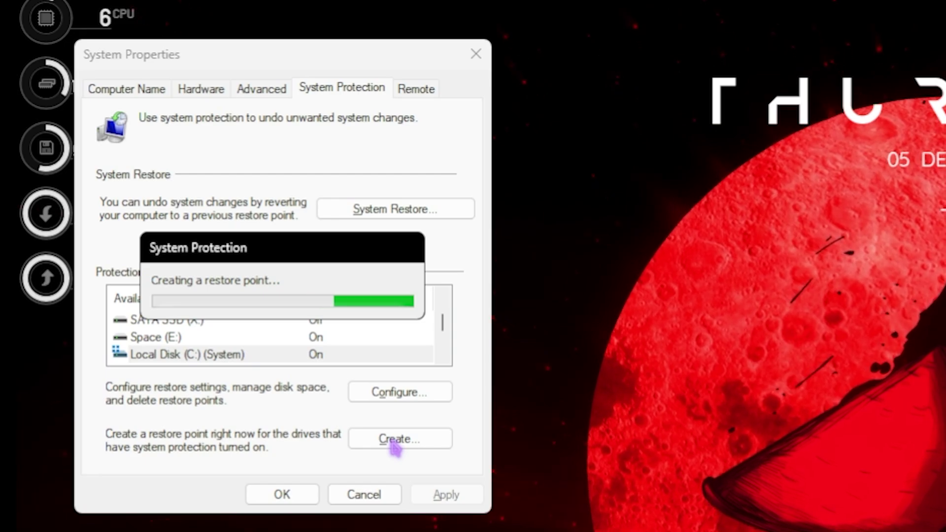
left_click(420, 293)
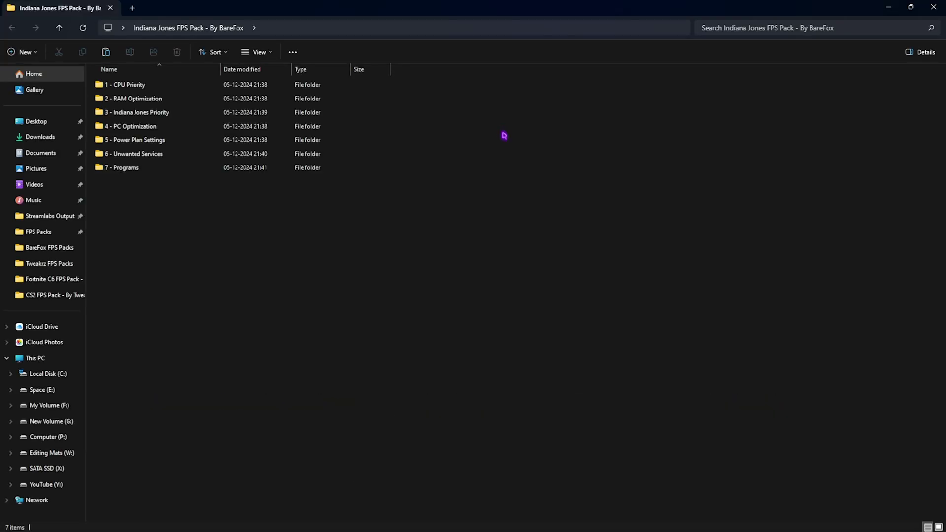
Open 1 - CPU Priority > AMD and view AMD CPU Priority.reg in Notepad.
left_click_drag(264, 231, 167, 89)
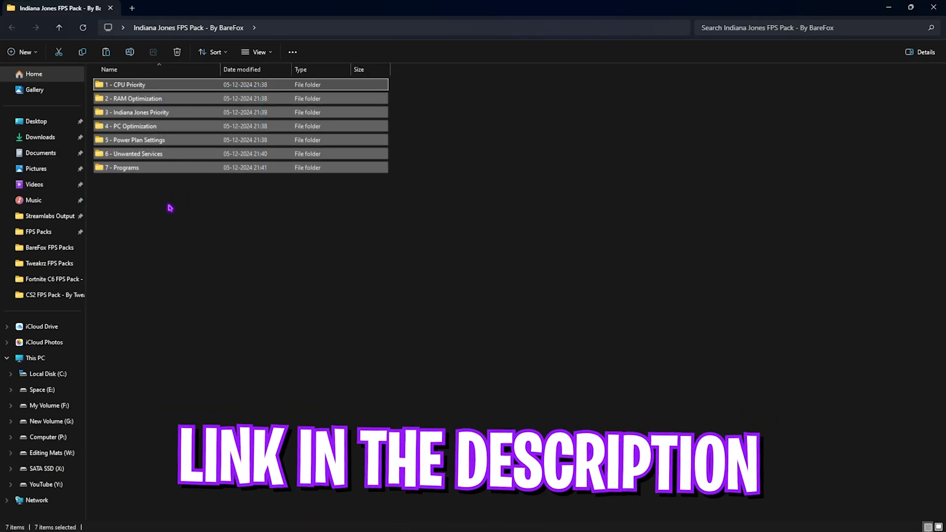
left_click(166, 250)
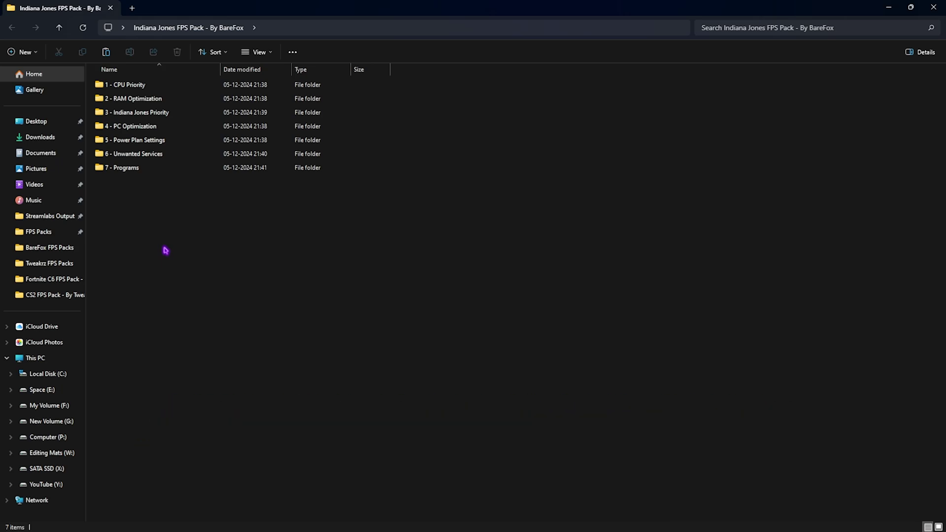
double_click(137, 85)
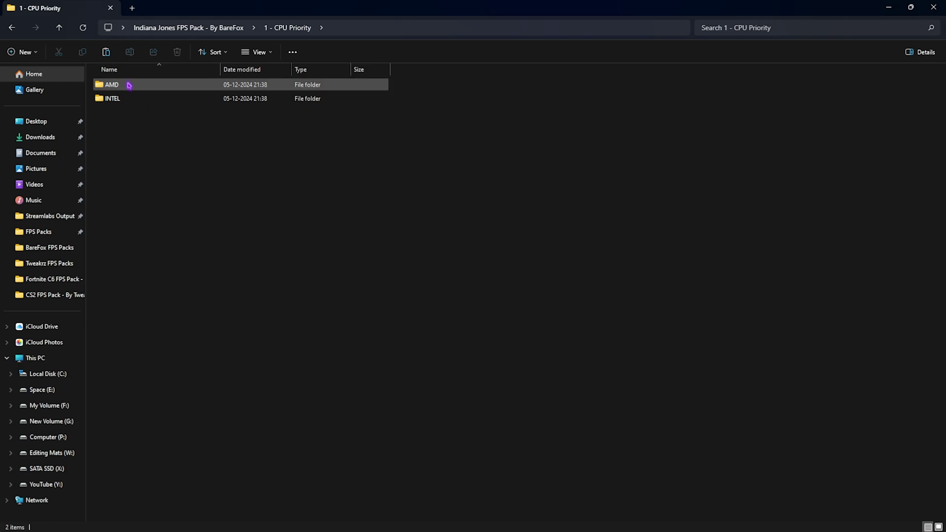
double_click(131, 88)
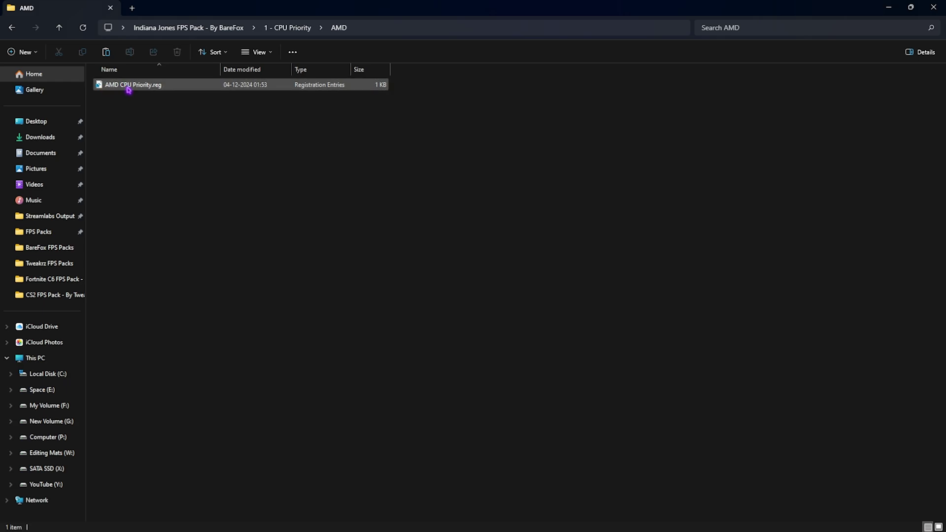
right_click(205, 87)
left_click(266, 247)
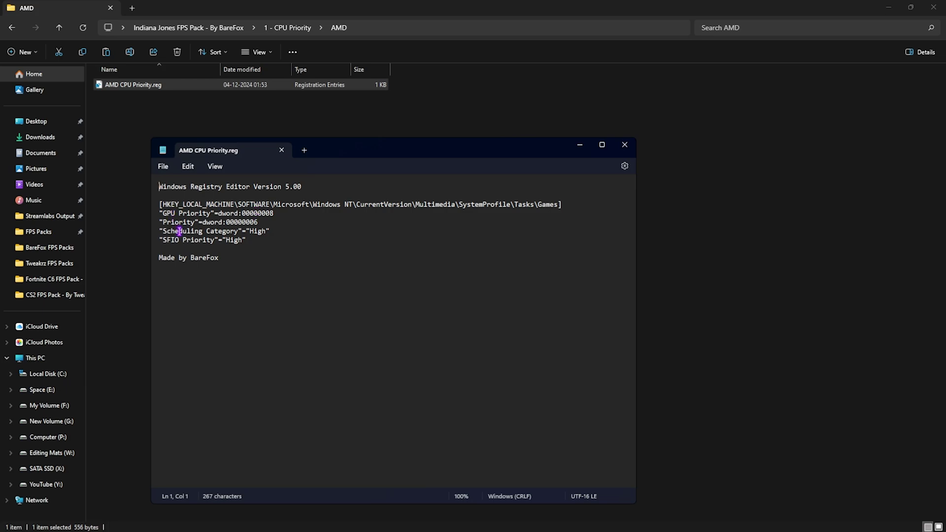
Close Notepad, look inside the INTEL folder, and return to the pack root.
key("alt+F4")
key("alt+Left")
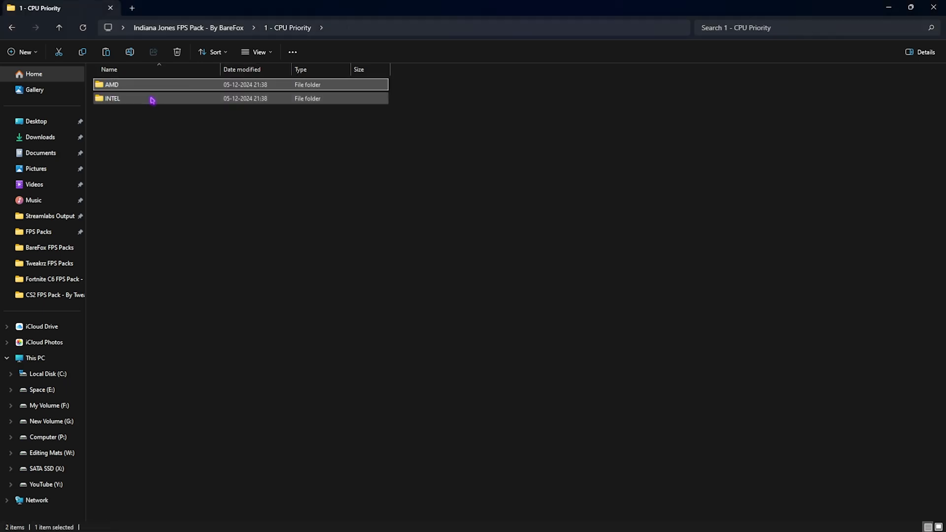
double_click(152, 97)
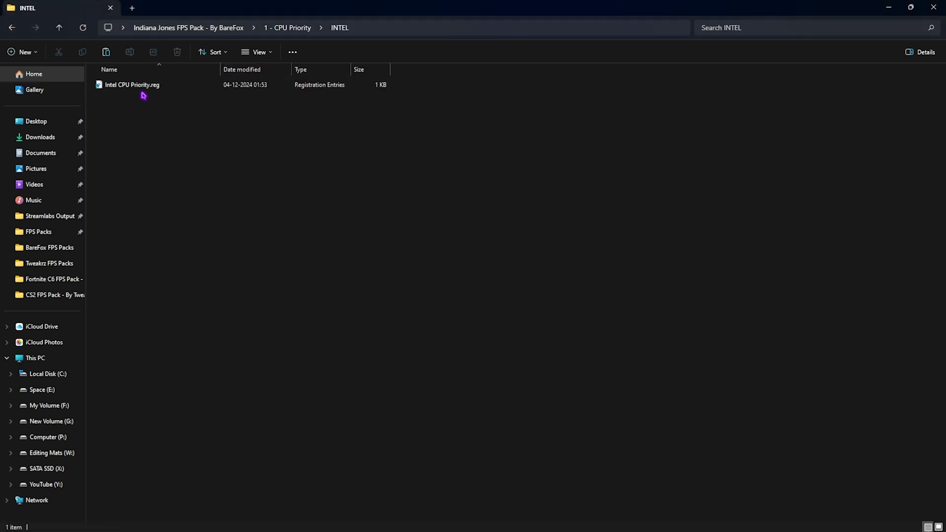
key("alt+Up")
key("alt+Up")
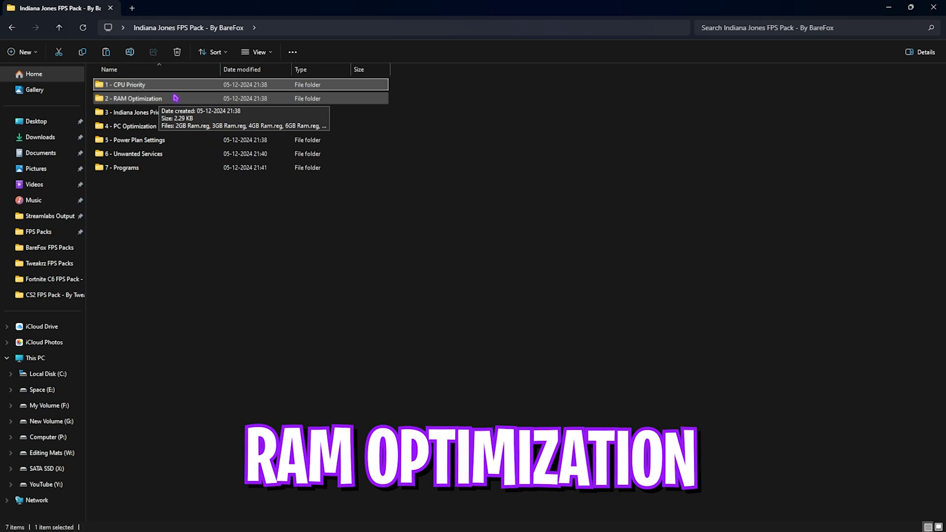
double_click(175, 98)
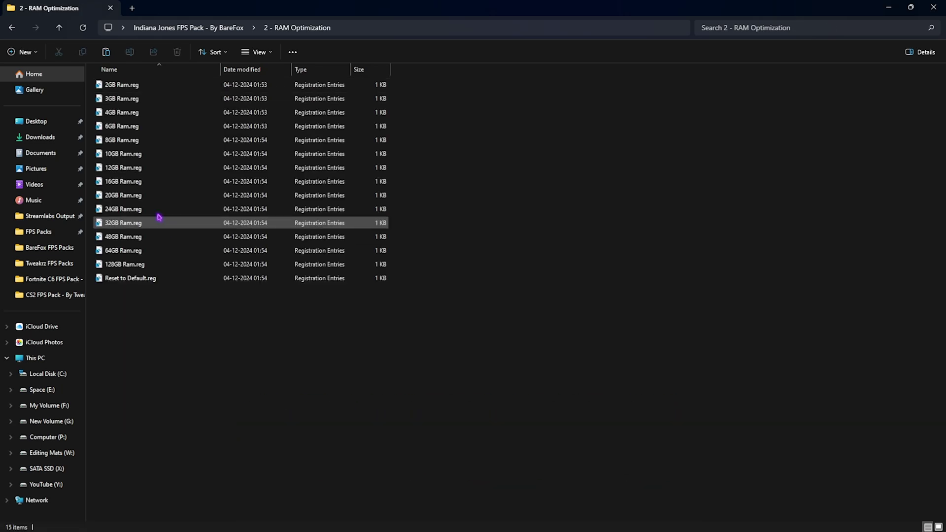
key("super")
type("steamu")
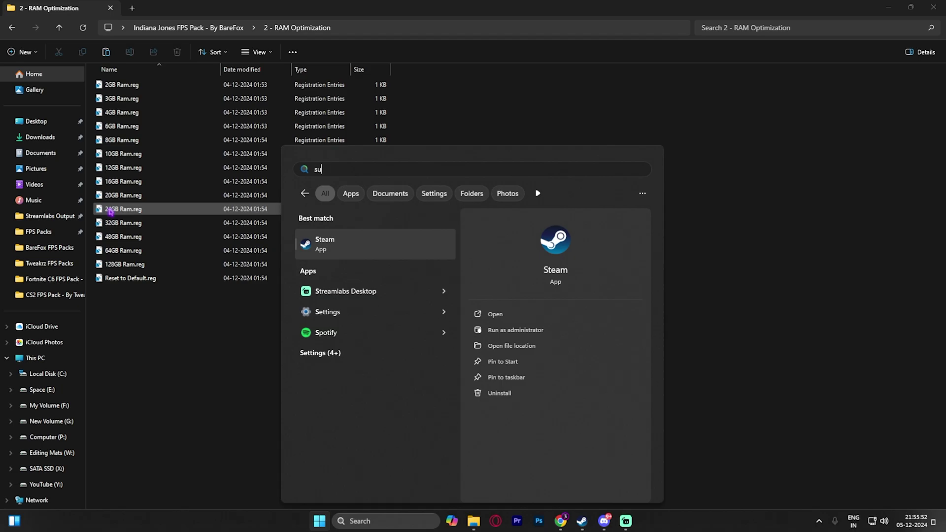
key("BackSpace")
type("ystem information")
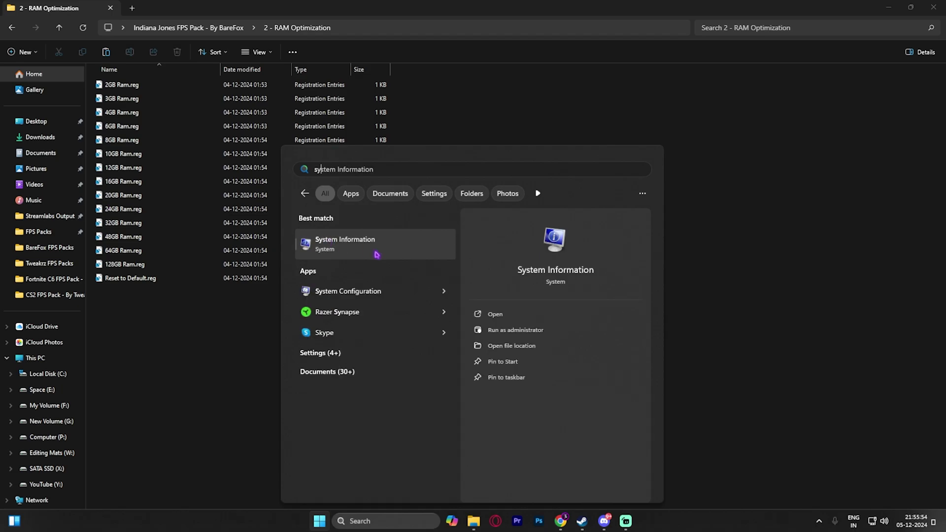
left_click(376, 249)
left_click(370, 350)
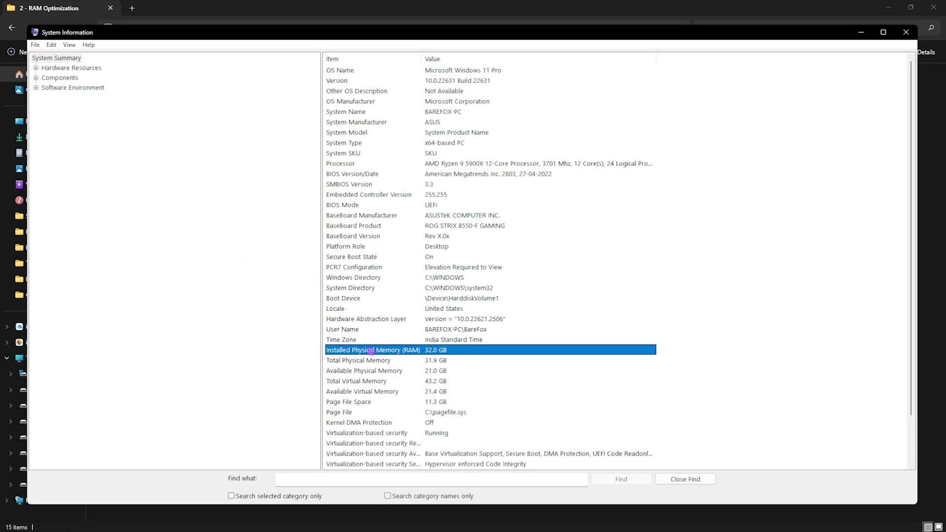
left_click(906, 32)
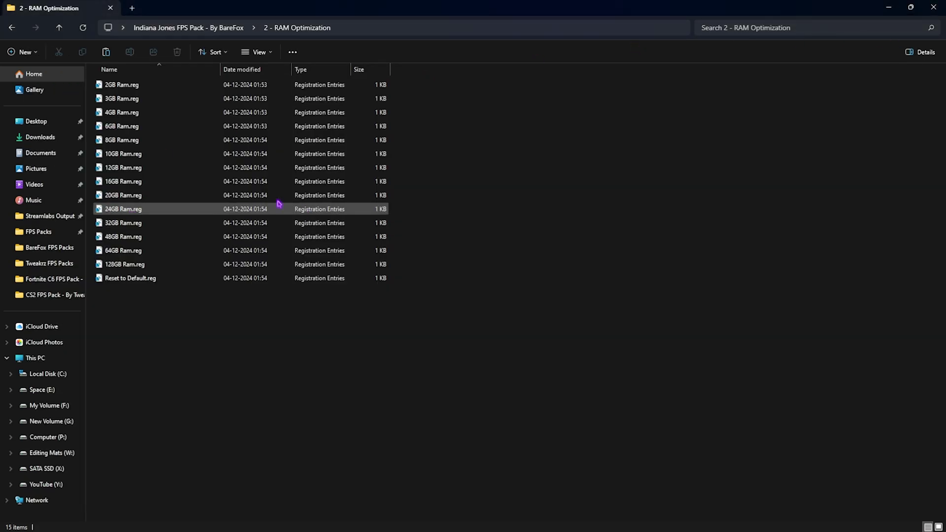
left_click(142, 226)
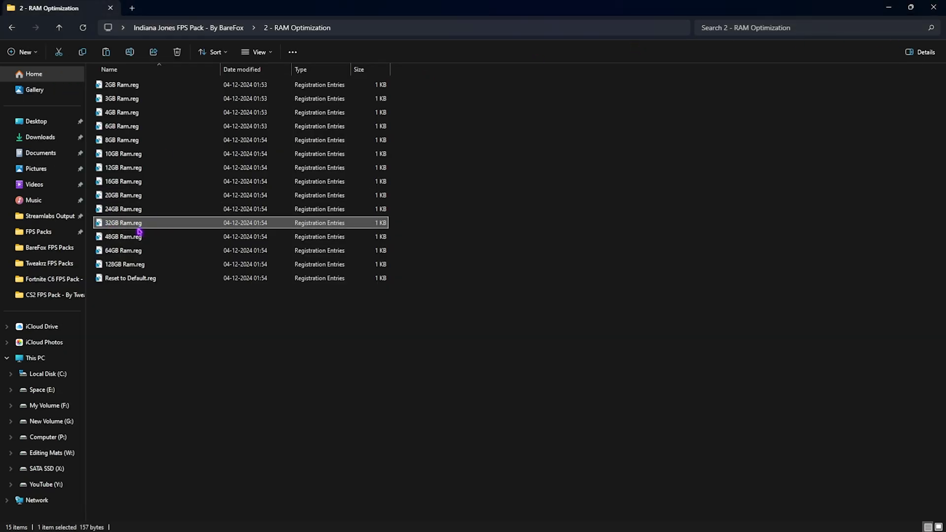
left_click_drag(429, 266, 381, 69)
left_click(493, 182)
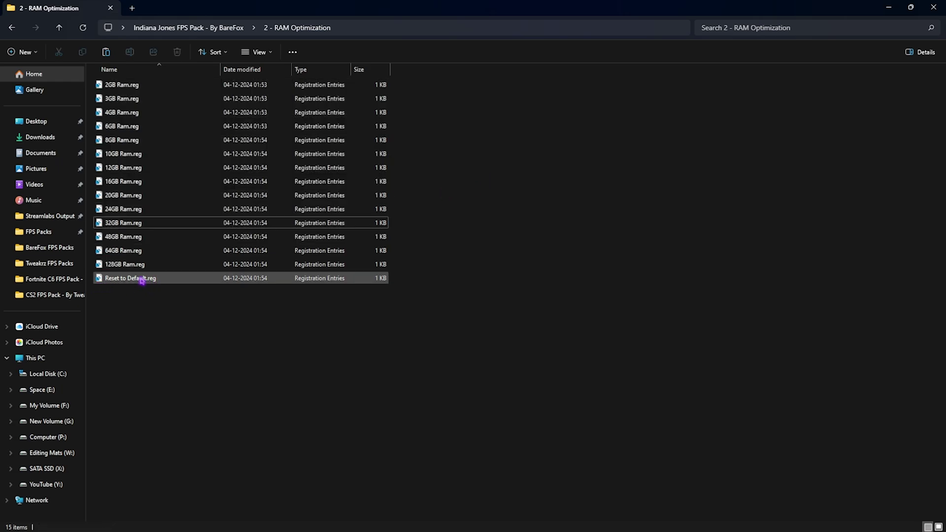
key("alt+Up")
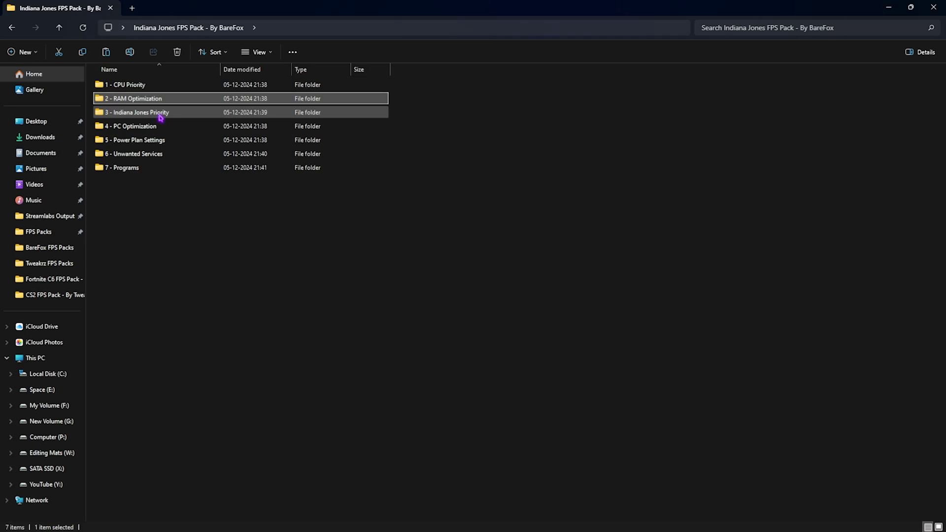
left_click(157, 117)
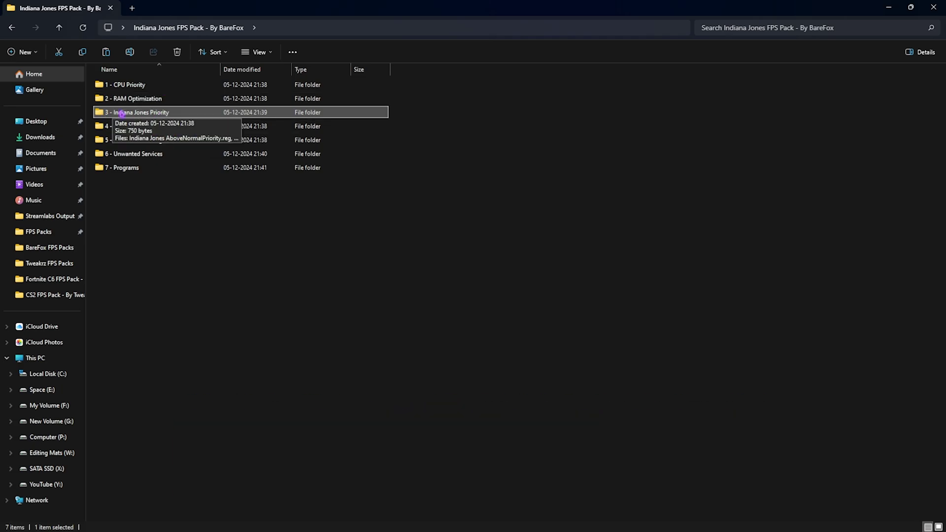
double_click(128, 116)
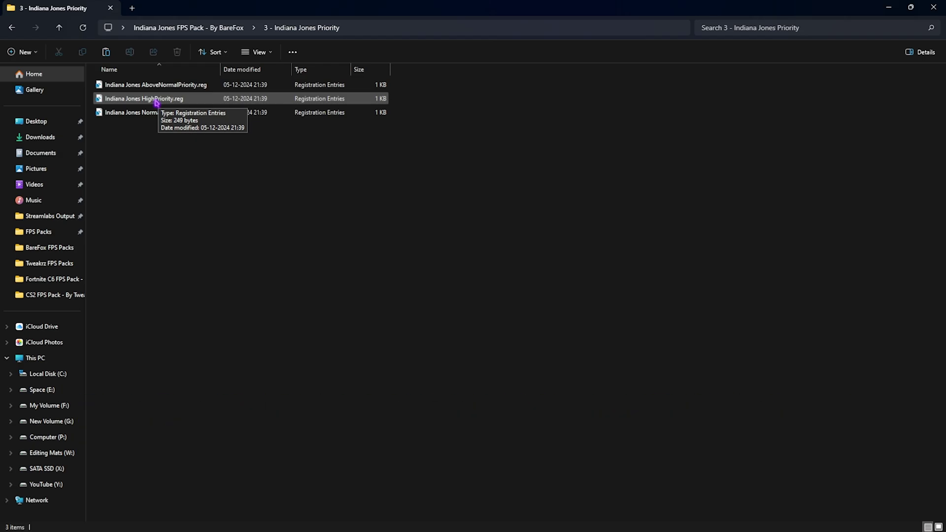
key("alt+Up")
left_click(168, 127)
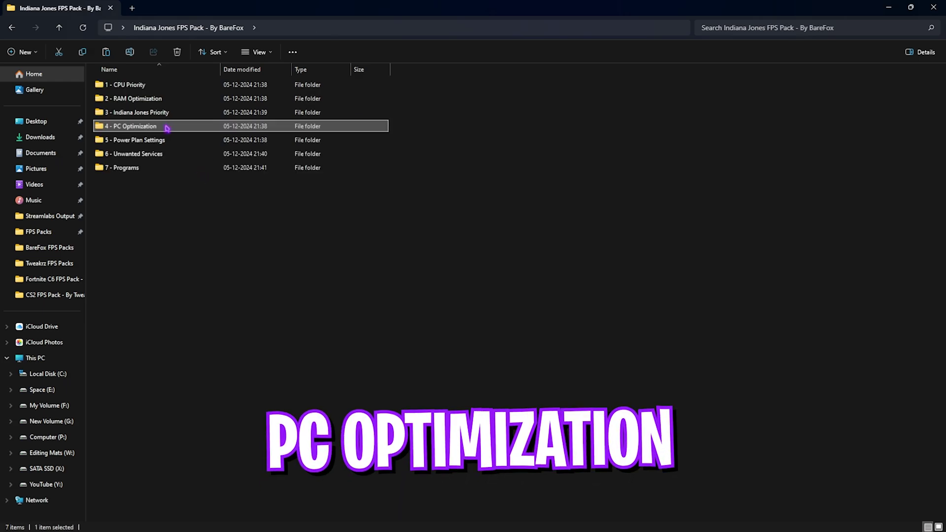
In 4 - PC Optimization, review BCD Tweaks.cmd in Notepad and inspect the other two scripts.
double_click(167, 127)
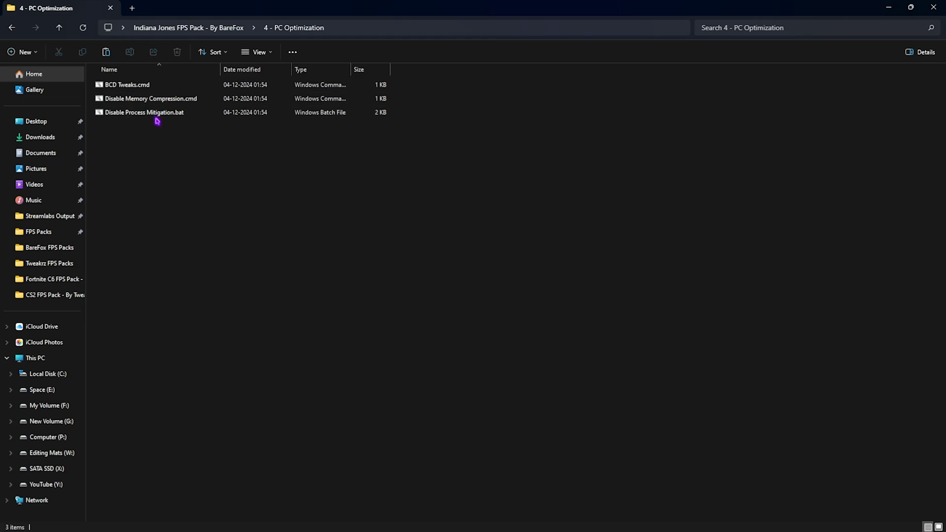
right_click(143, 85)
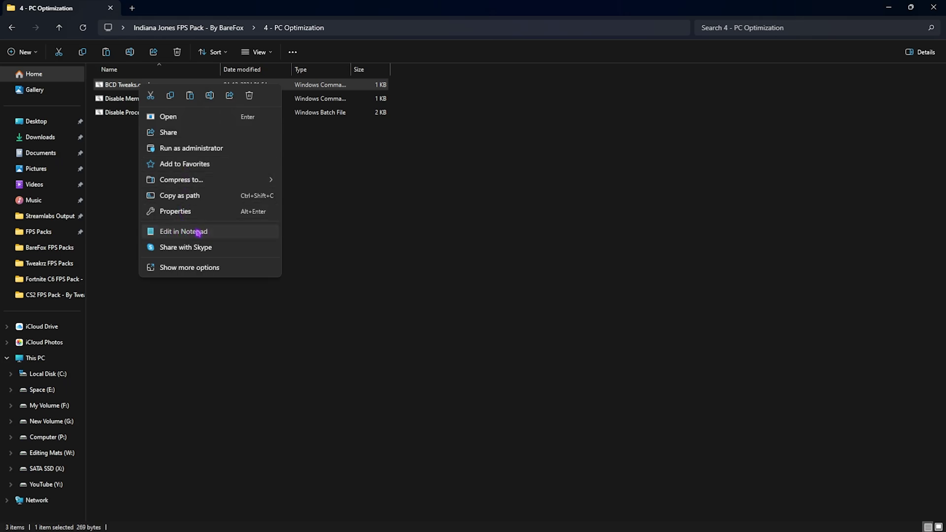
left_click(189, 231)
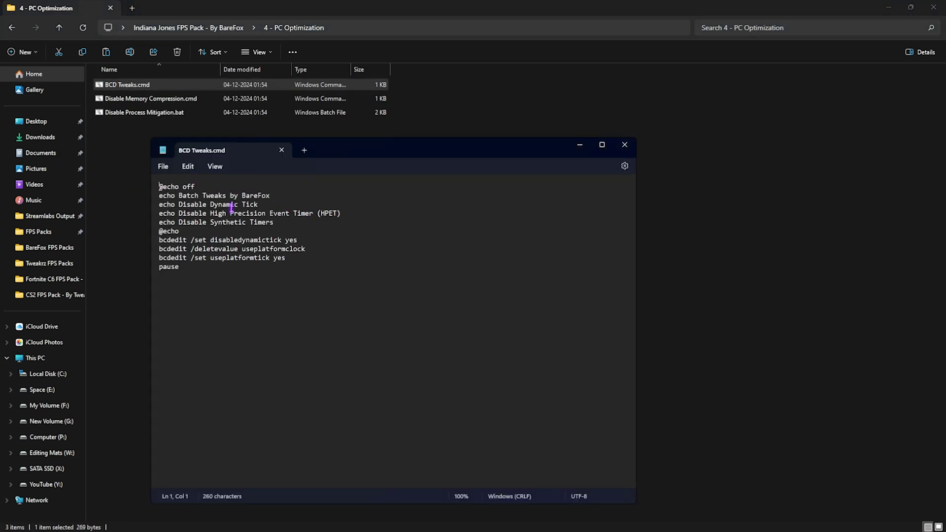
left_click_drag(287, 258, 156, 242)
left_click(253, 241)
left_click(624, 145)
left_click(176, 103)
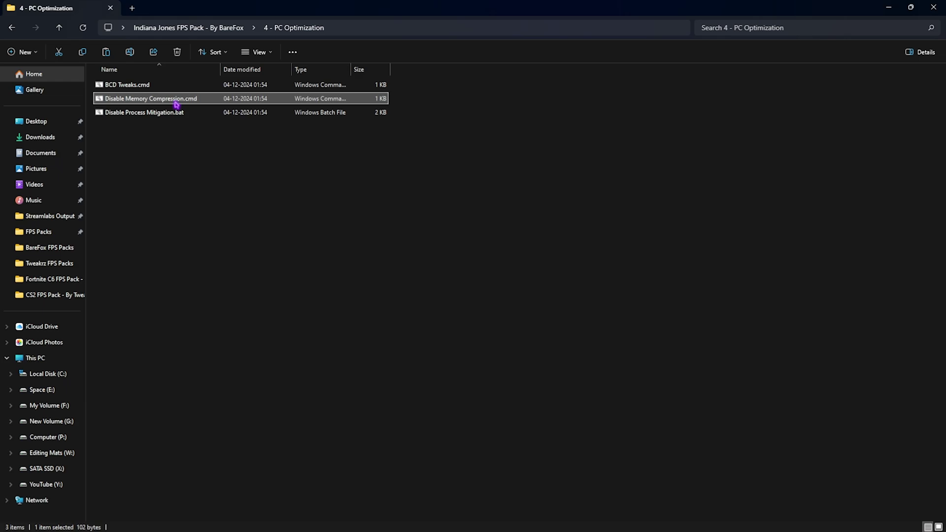
left_click(195, 114)
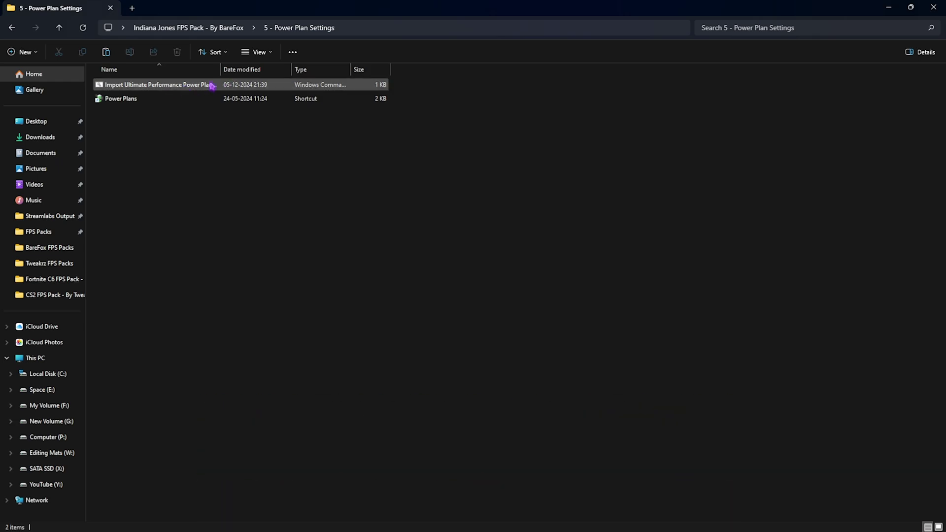
Run the Ultimate Performance power plan import script as administrator.
left_click(192, 88)
right_click(217, 91)
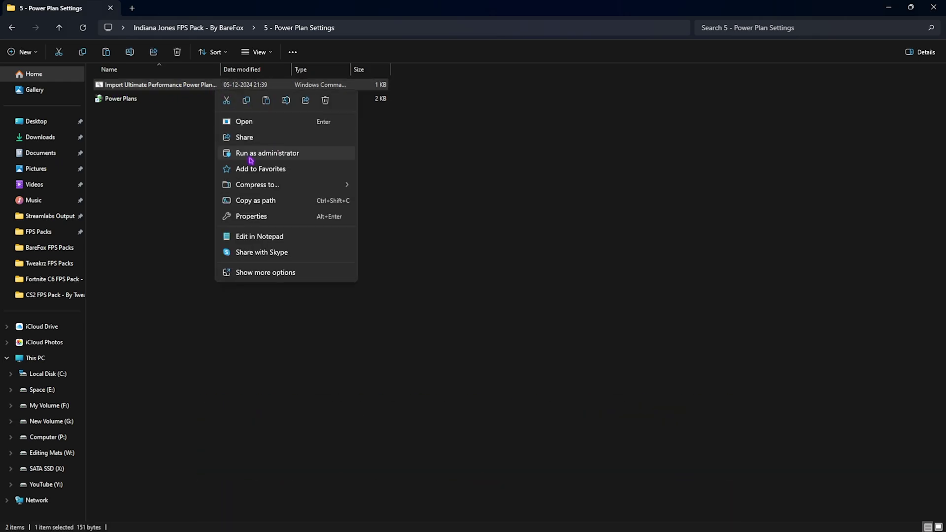
left_click(155, 141)
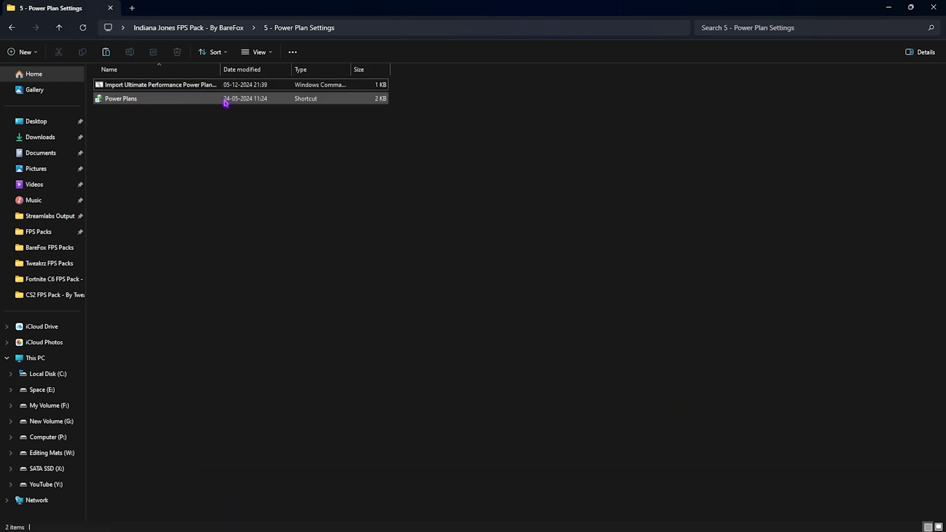
Make Ultimate Performance the active power plan, then open 6 - Unwanted Services.
double_click(120, 101)
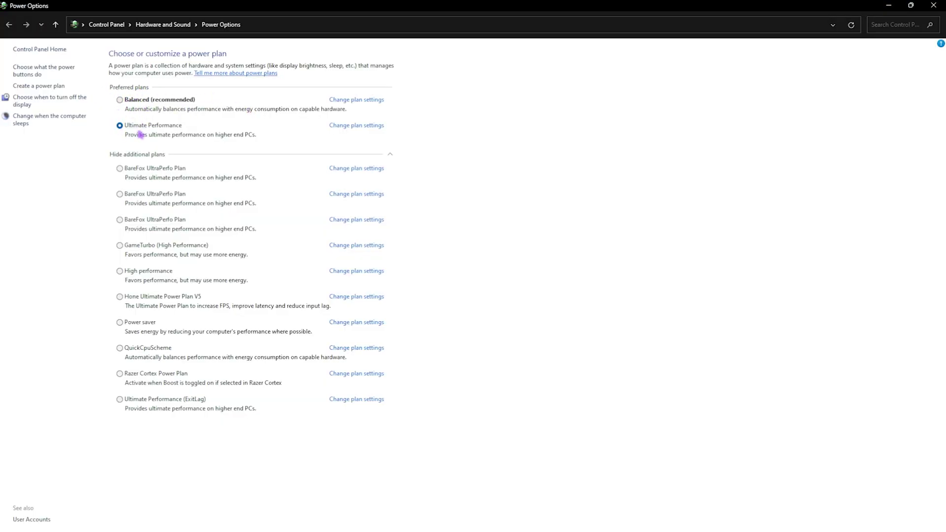
left_click(156, 132)
left_click(143, 158)
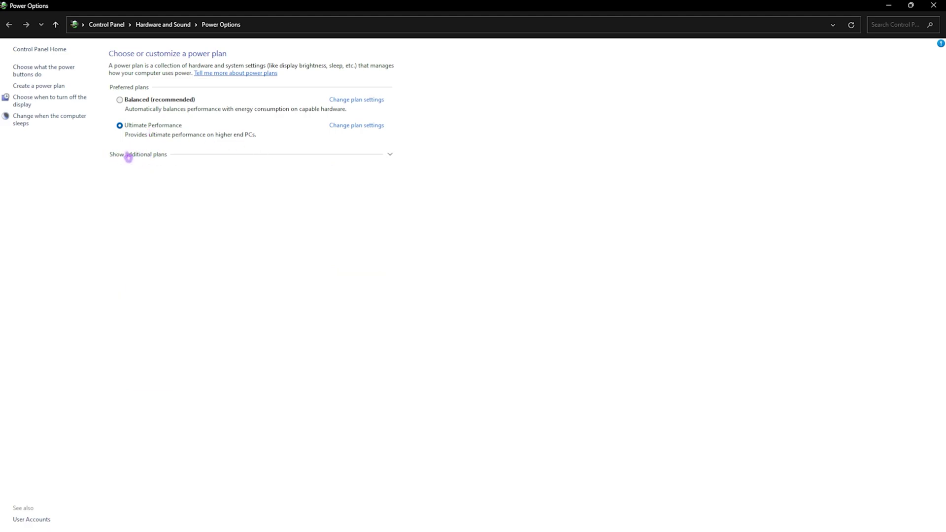
left_click(143, 156)
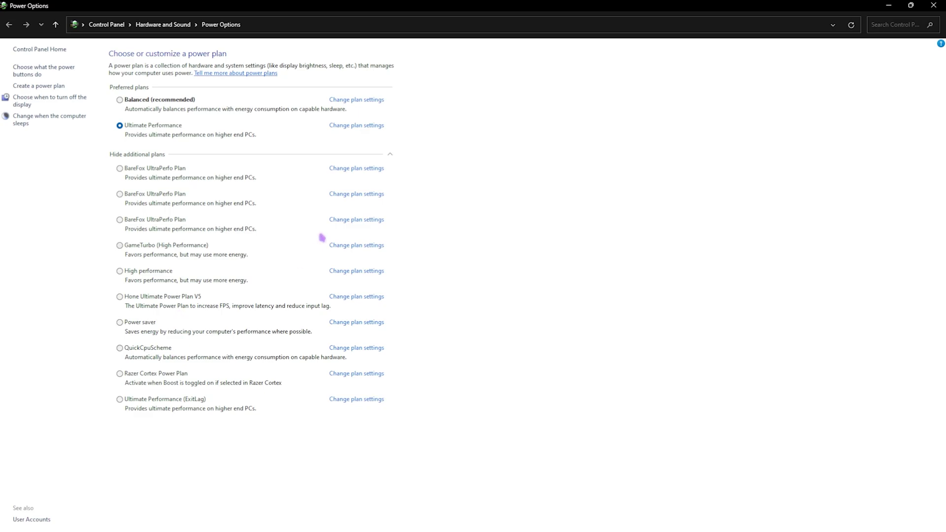
left_click(933, 6)
double_click(137, 155)
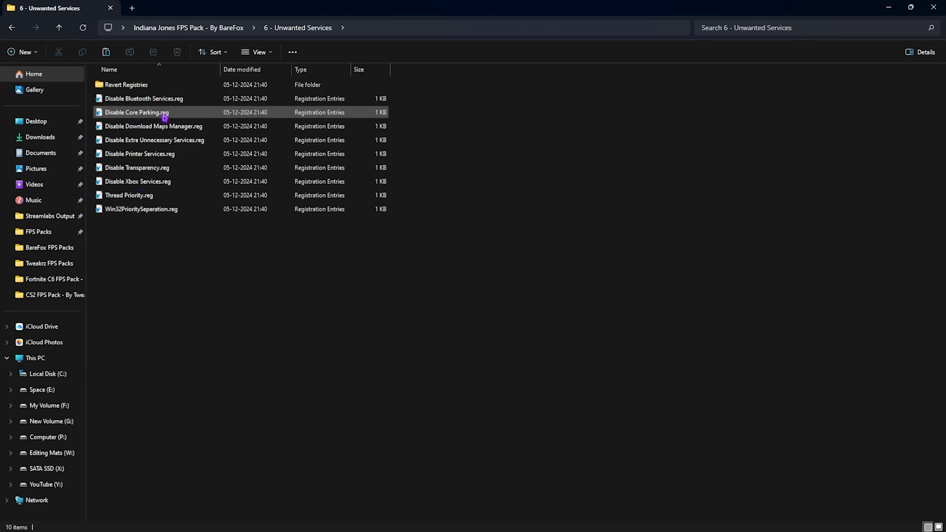
Review the Unwanted Services and Revert Registries .reg files, then open 7 - Programs.
left_click(177, 100)
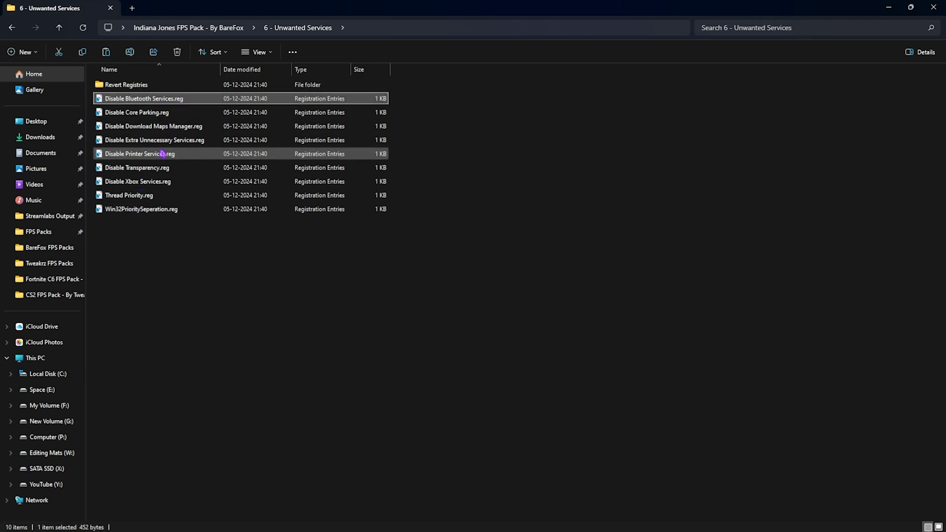
left_click(163, 155)
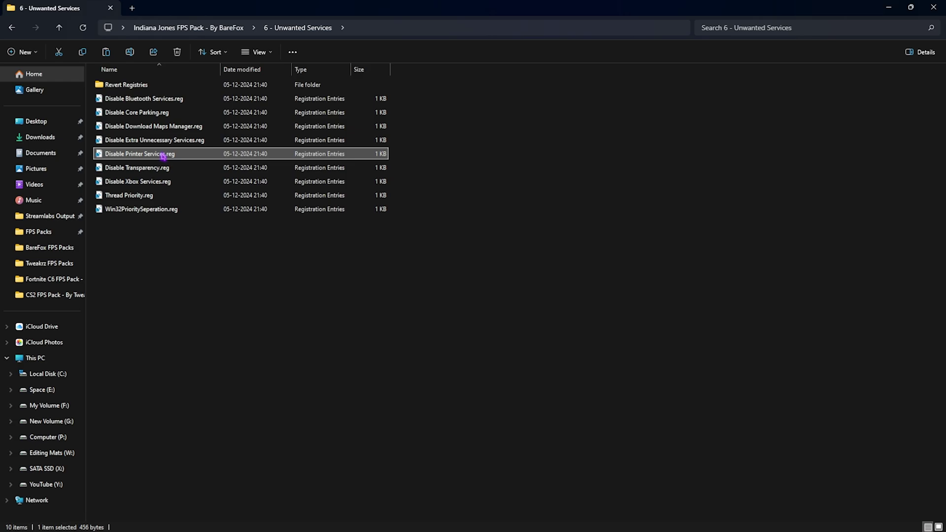
double_click(155, 85)
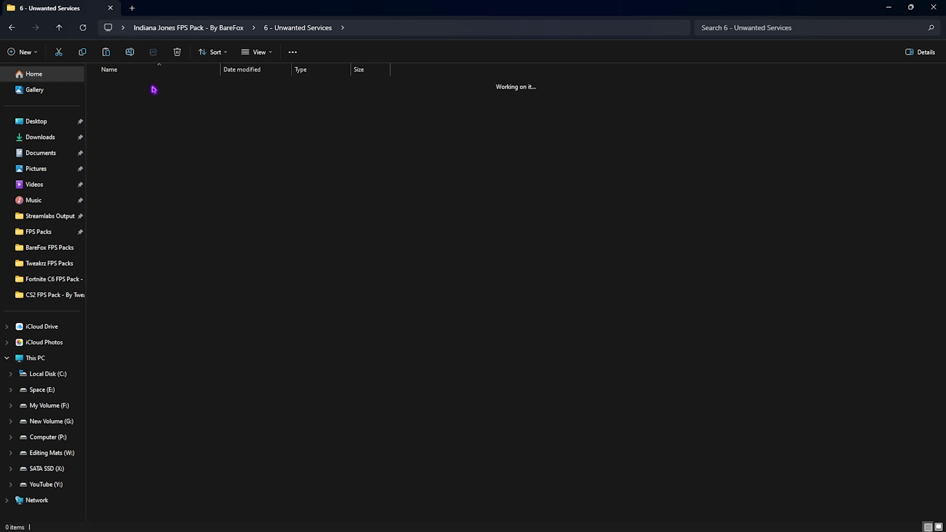
left_click_drag(176, 203, 163, 87)
left_click(188, 200)
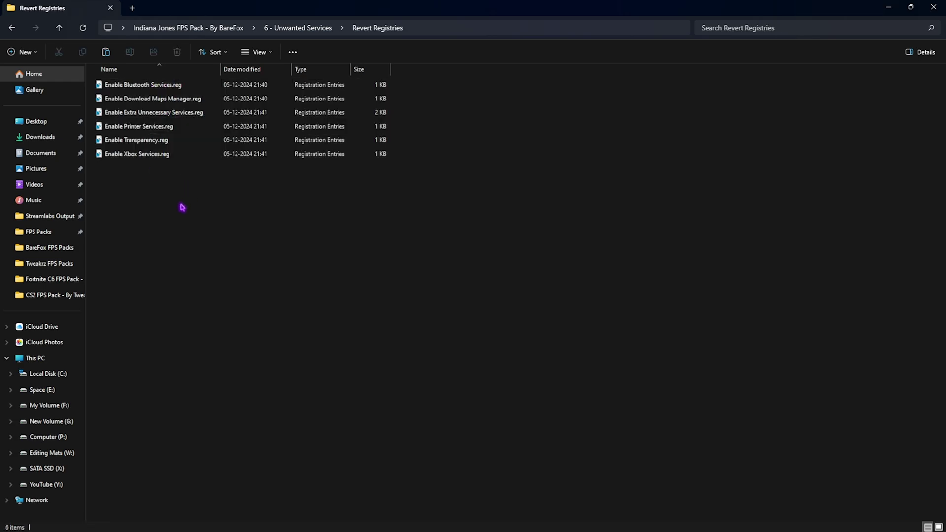
left_click_drag(181, 205, 154, 87)
left_click(188, 27)
double_click(118, 167)
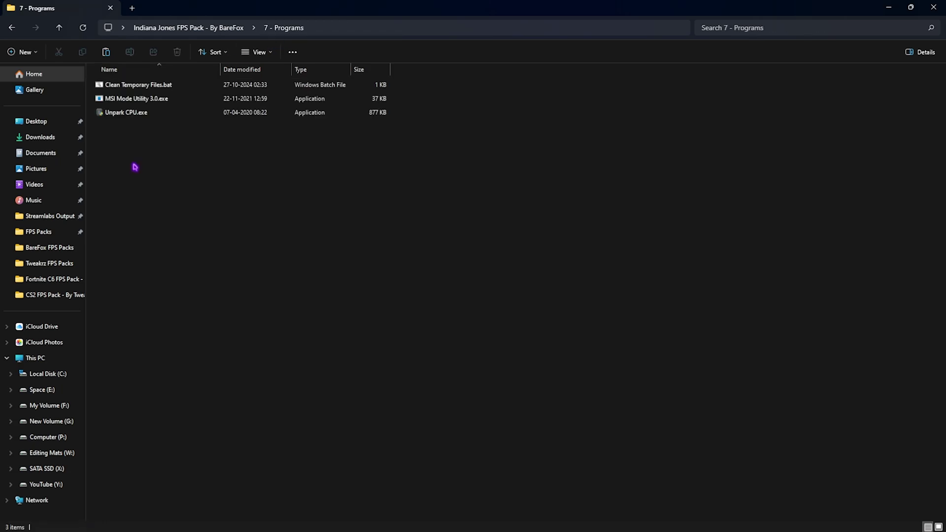
Run Clean Temporary Files.bat as administrator and confirm deleting all temporary files.
left_click(133, 90)
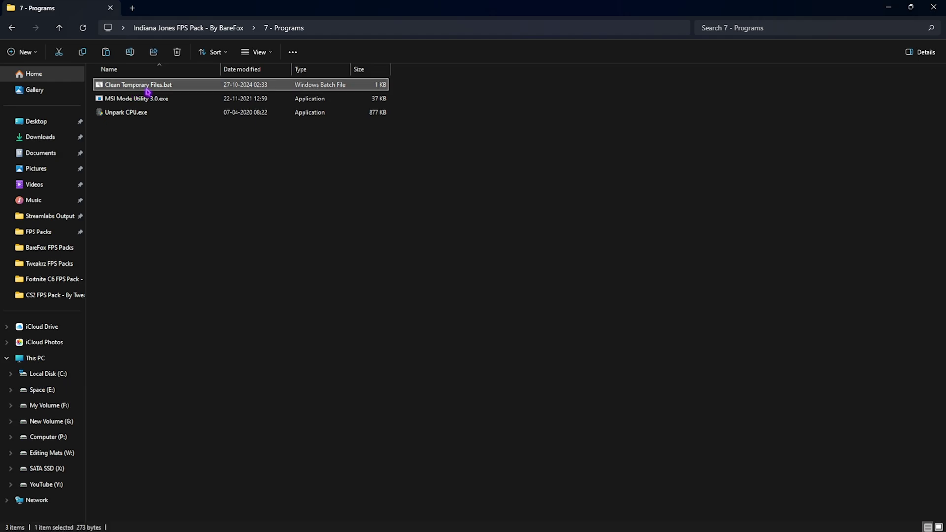
right_click(140, 89)
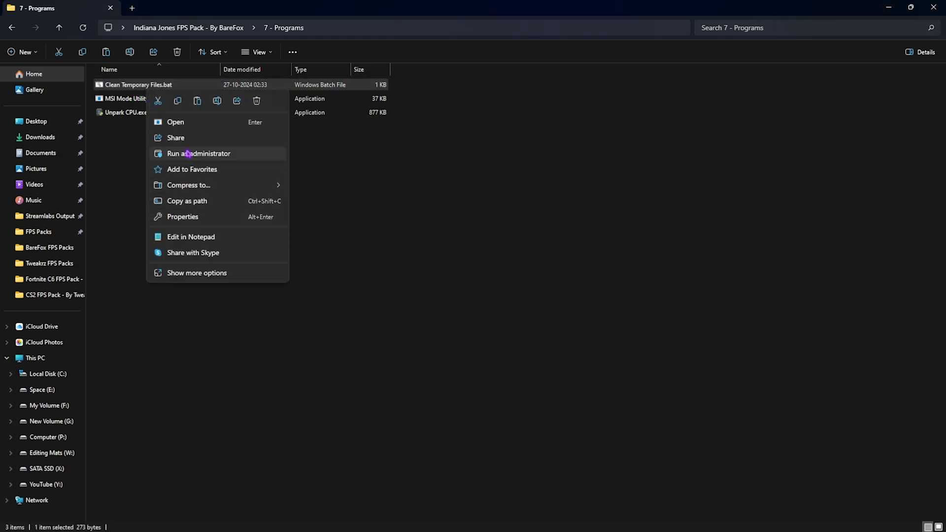
left_click(188, 154)
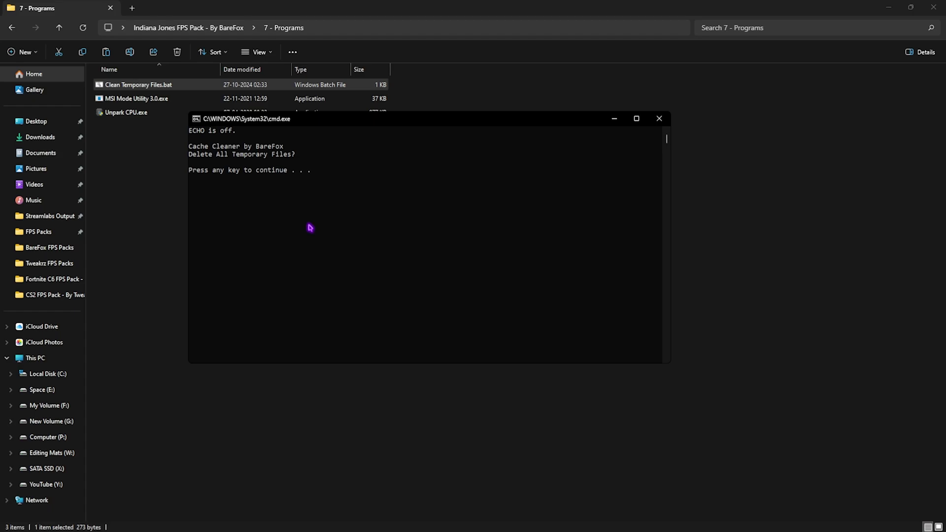
key("Return")
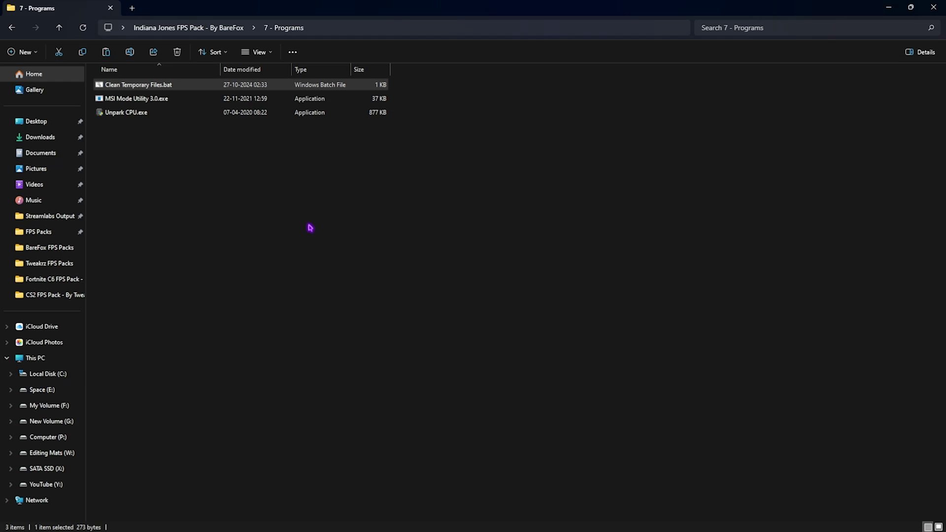
Run MSI Mode Utility 3.0 as administrator.
left_click(149, 98)
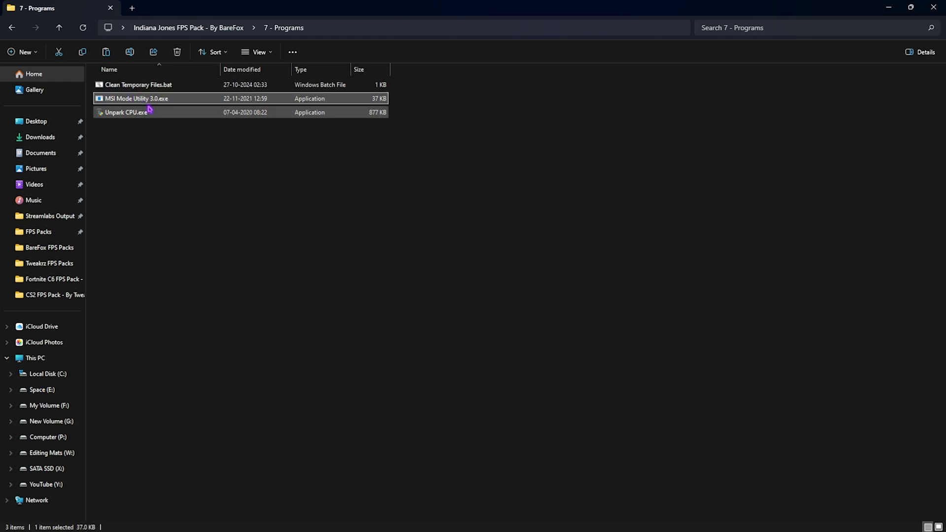
right_click(156, 100)
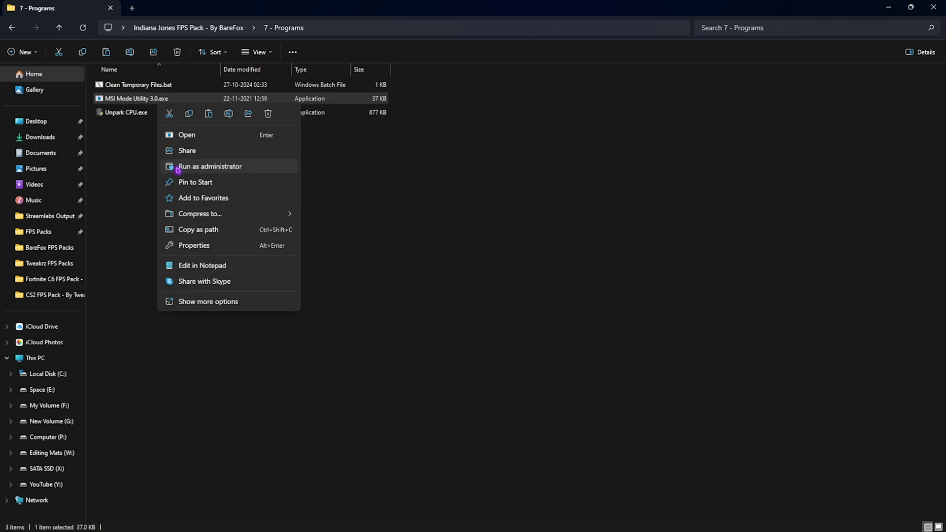
left_click(179, 168)
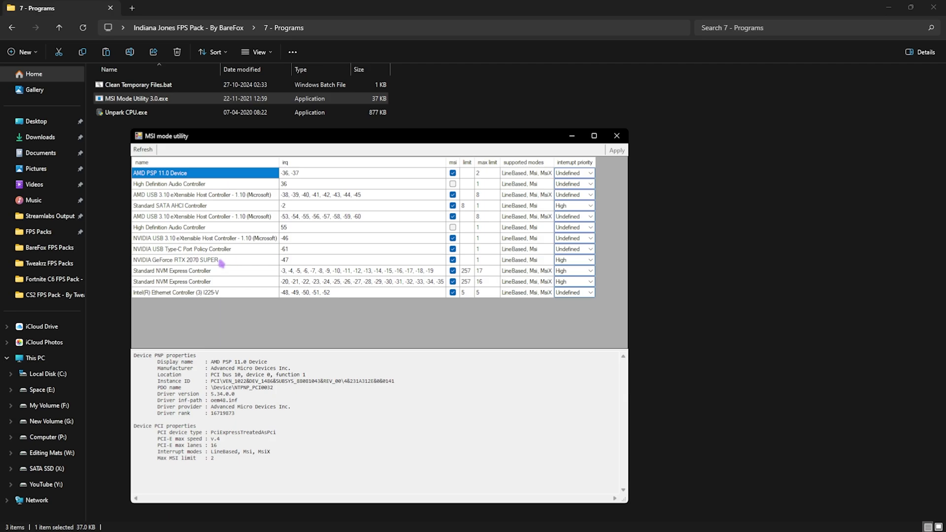
Enable MSI mode with High interrupt priority for the RTX 2070 SUPER, then close the utility.
left_click(193, 261)
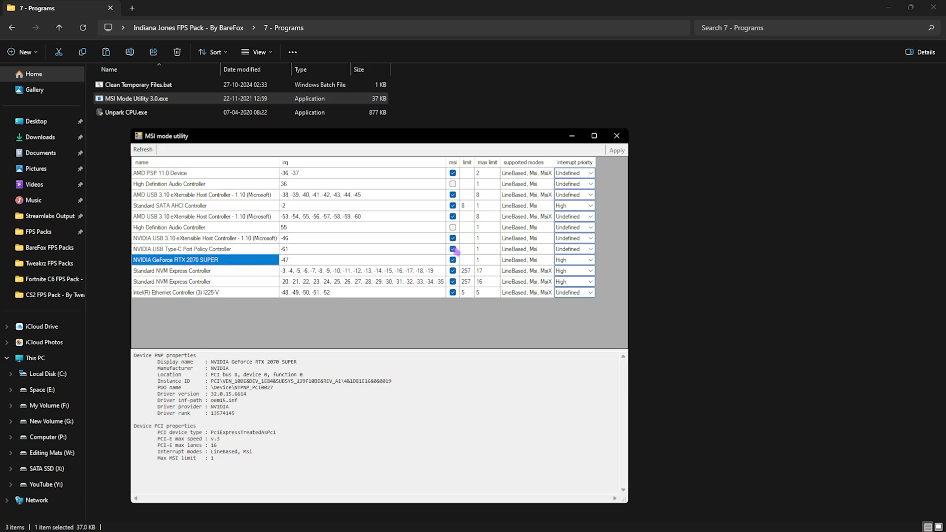
left_click(452, 260)
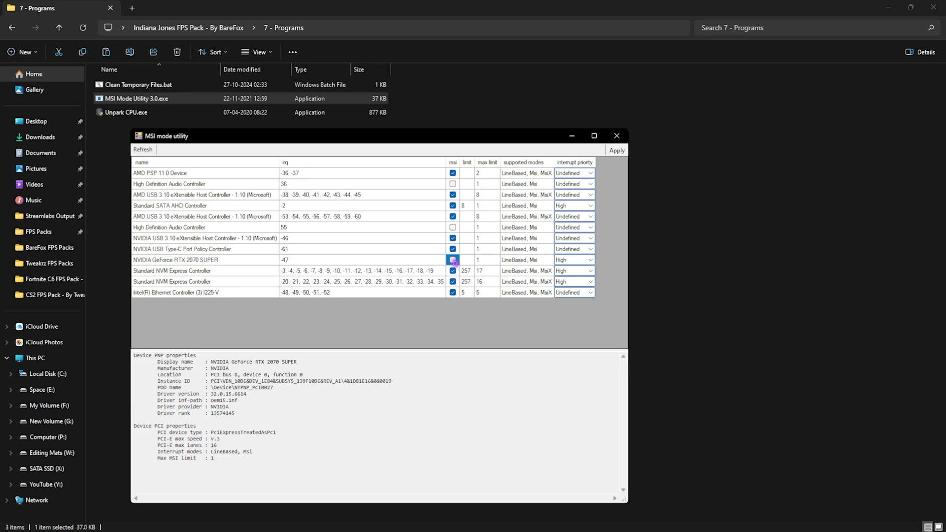
left_click(571, 259)
left_click(570, 288)
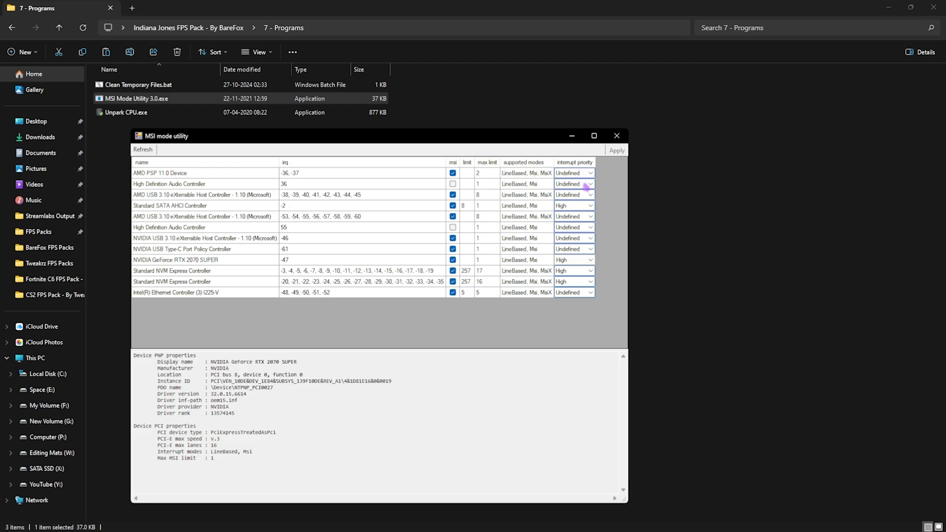
left_click(617, 136)
left_click(157, 112)
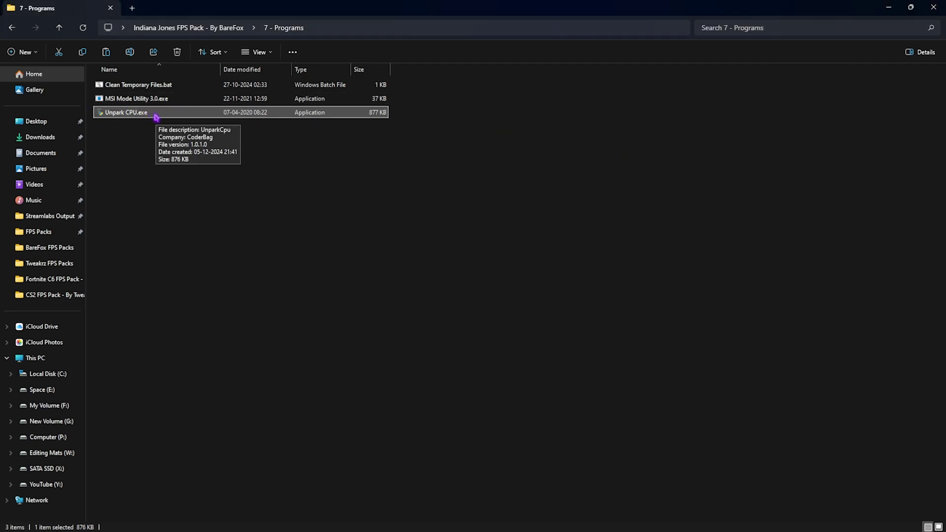
Launch the Unpark CPU tool.
right_click(156, 116)
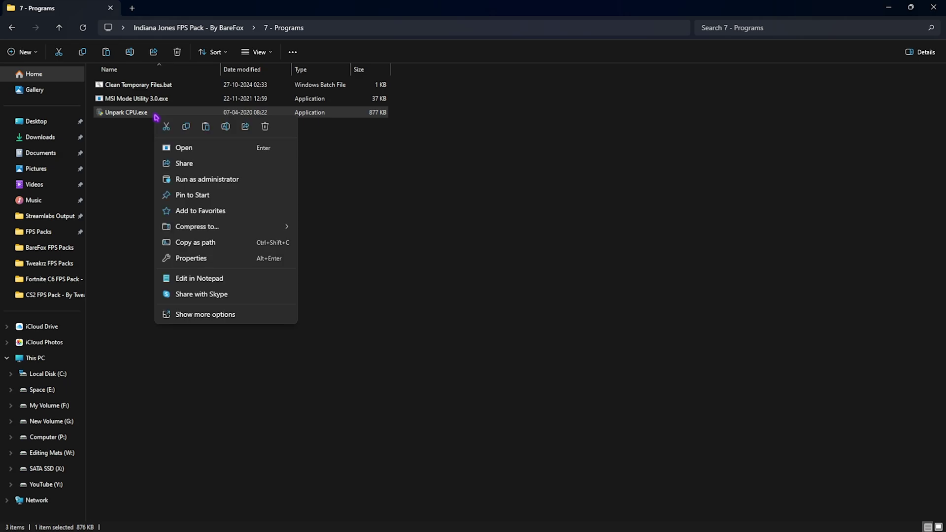
left_click(127, 131)
double_click(137, 116)
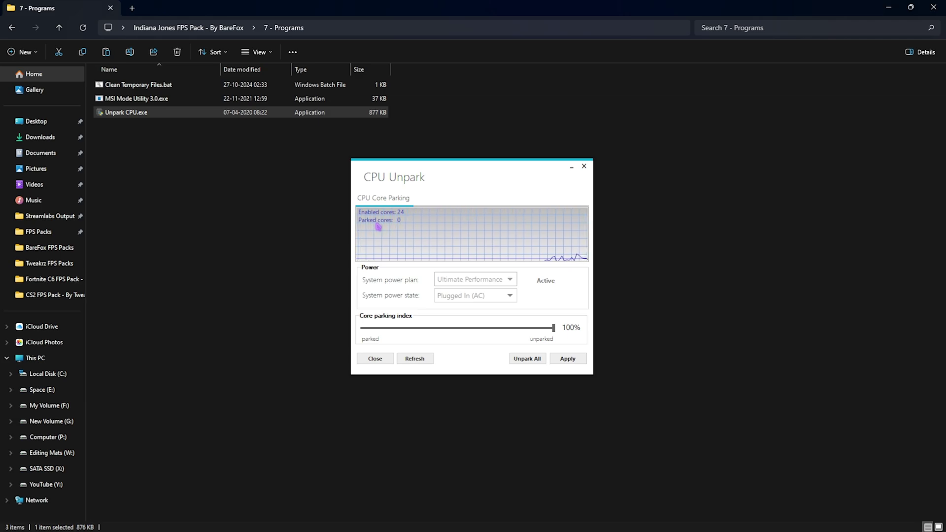
Apply a 100% core parking index, unpark all 24 cores, and close the tool.
left_click_drag(391, 327, 555, 335)
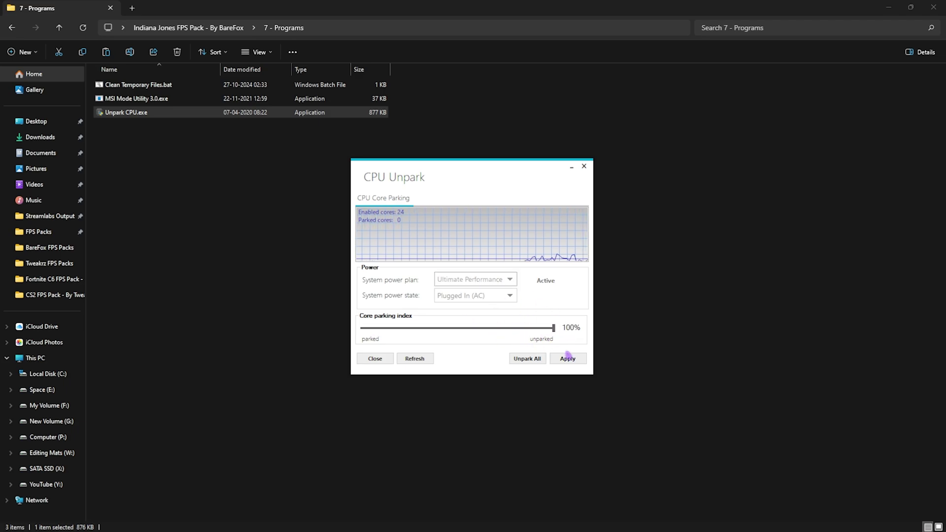
left_click(569, 360)
left_click(536, 299)
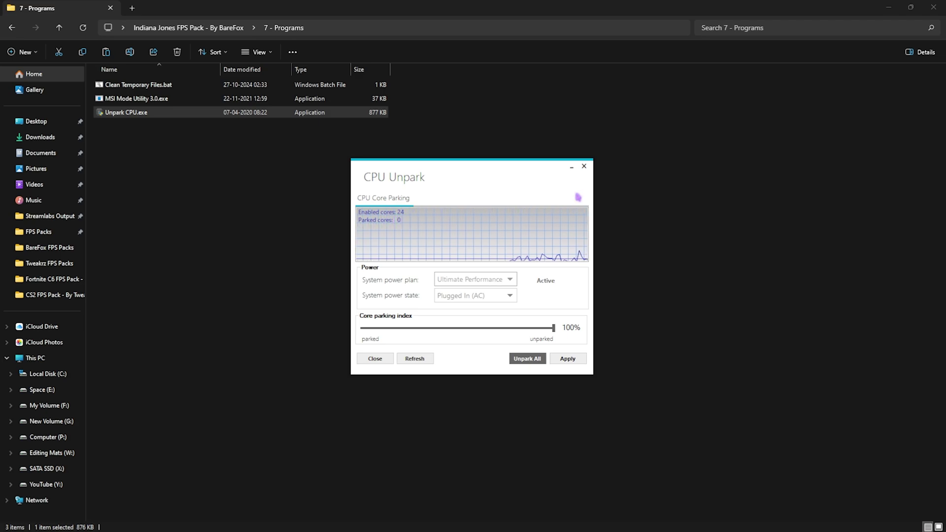
left_click(584, 166)
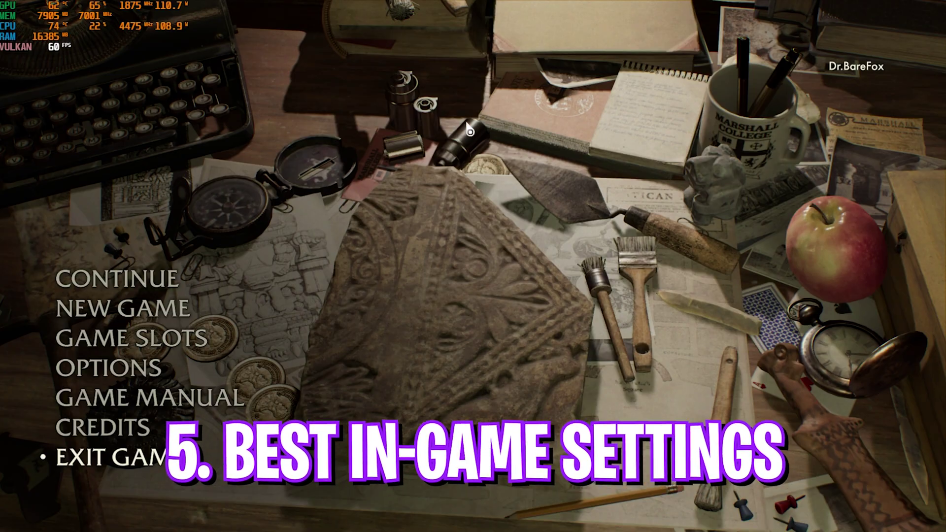
Go to the game's Options, choose the VIDEO tab, and bring the graphics settings into view.
left_click(147, 375)
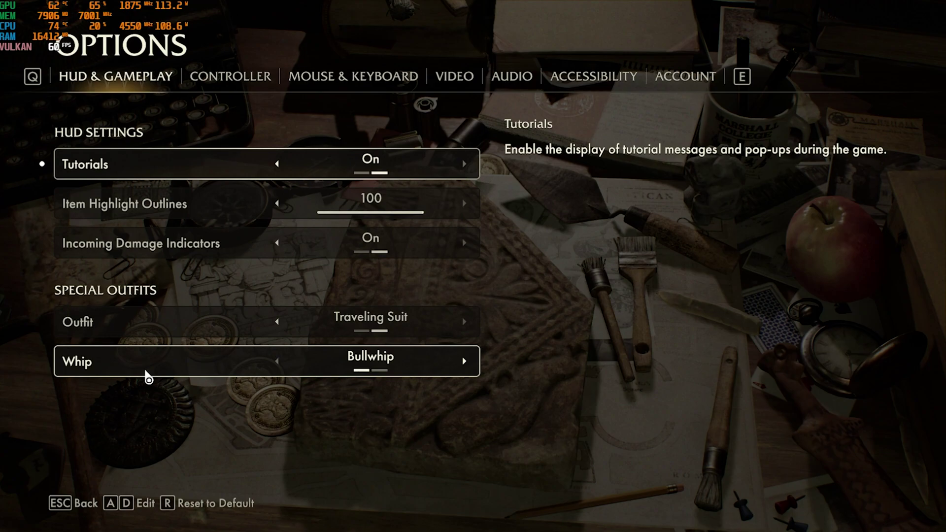
left_click(453, 77)
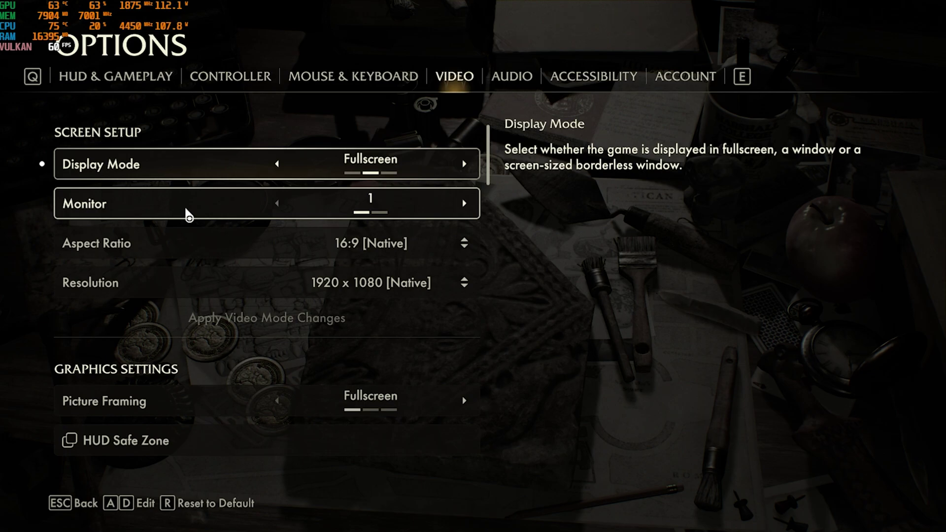
left_click(188, 255)
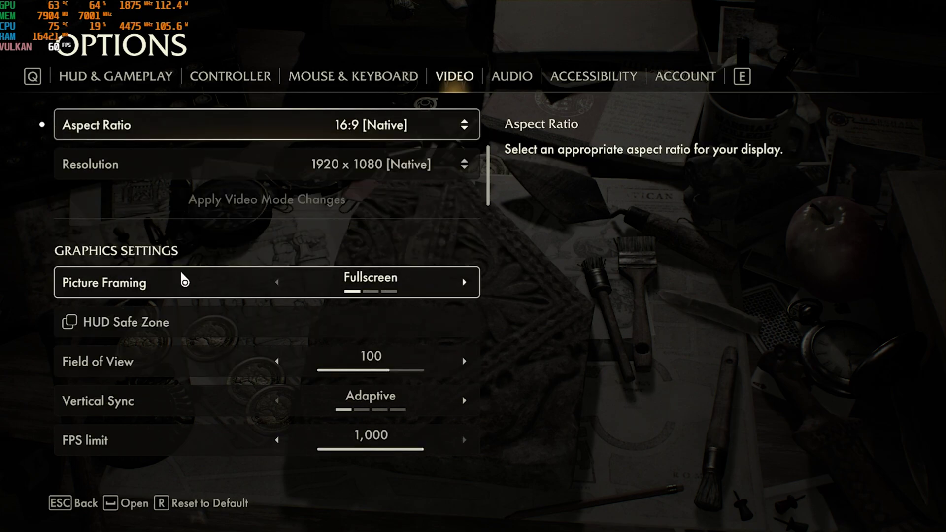
Turn V-Sync, Motion Blur and Chromatic Aberration off.
scroll(185, 281, "down", 2)
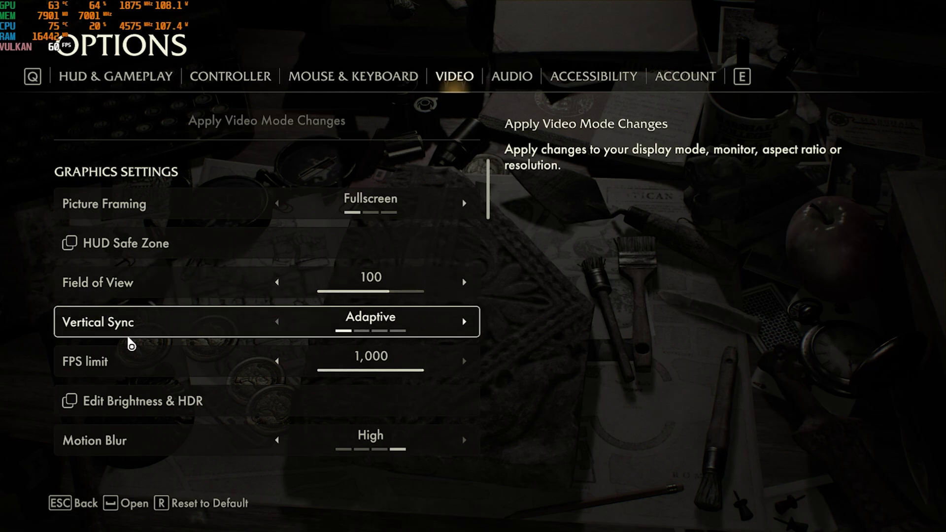
left_click(212, 325)
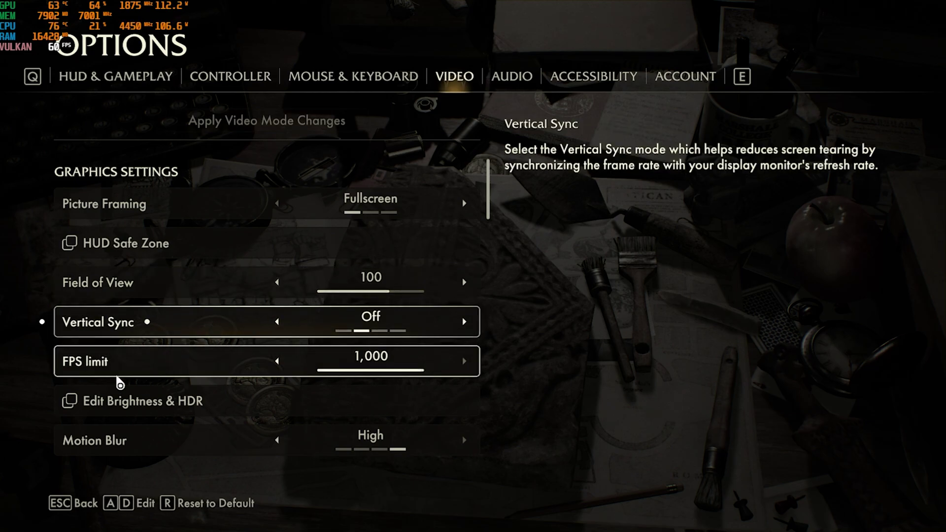
scroll(333, 374, "down", 2)
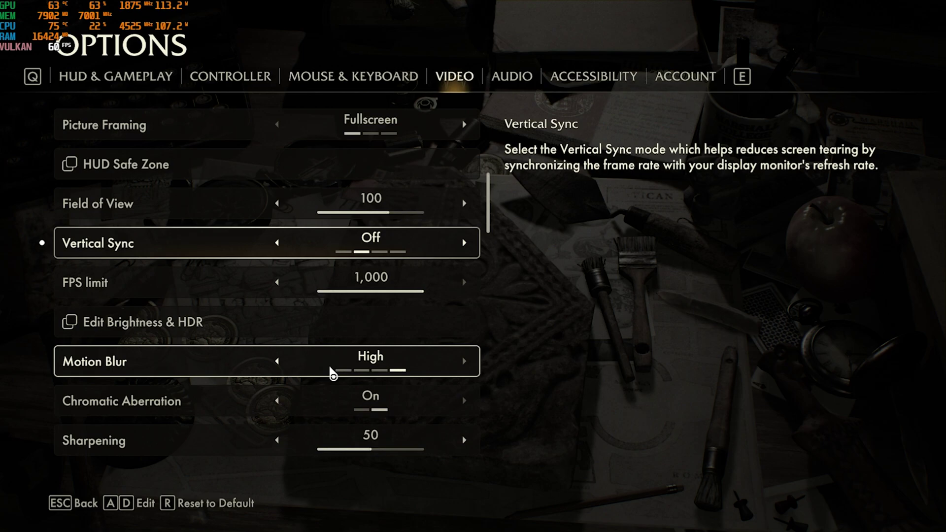
left_click(284, 365)
left_click(284, 364)
left_click(284, 364)
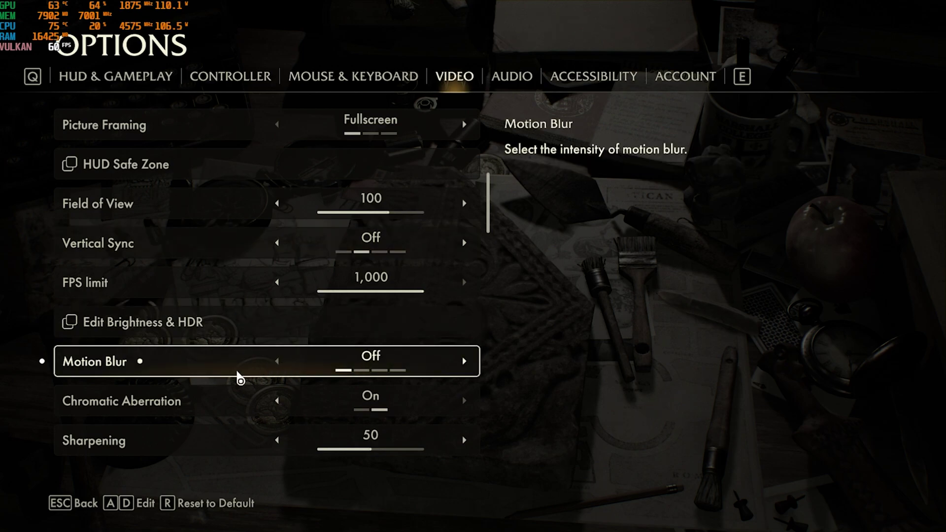
scroll(207, 373, "down", 1)
left_click(278, 362)
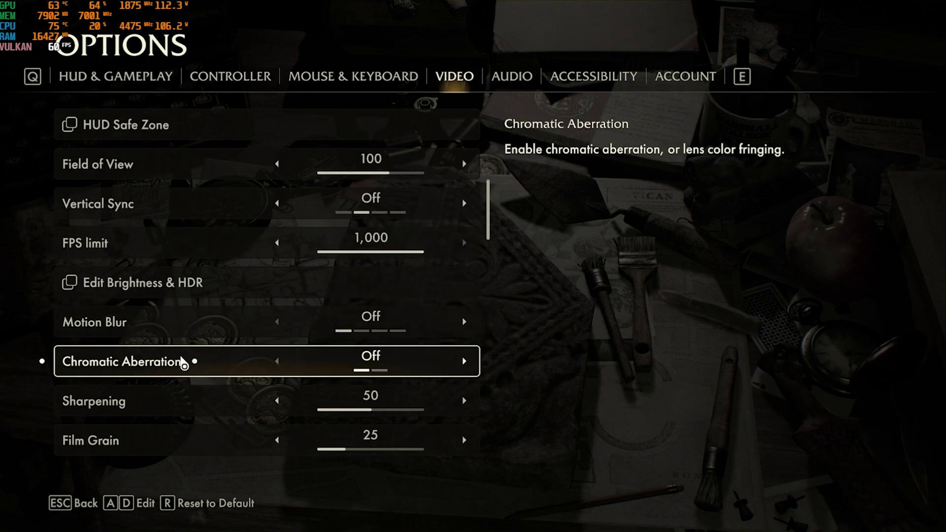
scroll(231, 363, "down", 1)
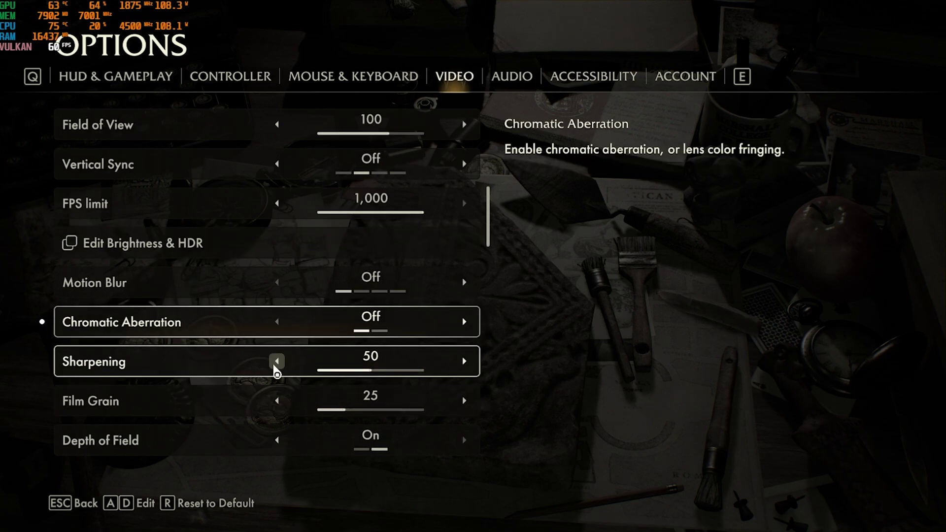
Lower Film Grain to 10 and turn Depth of Field and Depth of Field Anti-Aliasing off.
left_click(276, 400)
left_click(277, 401)
left_click(276, 401)
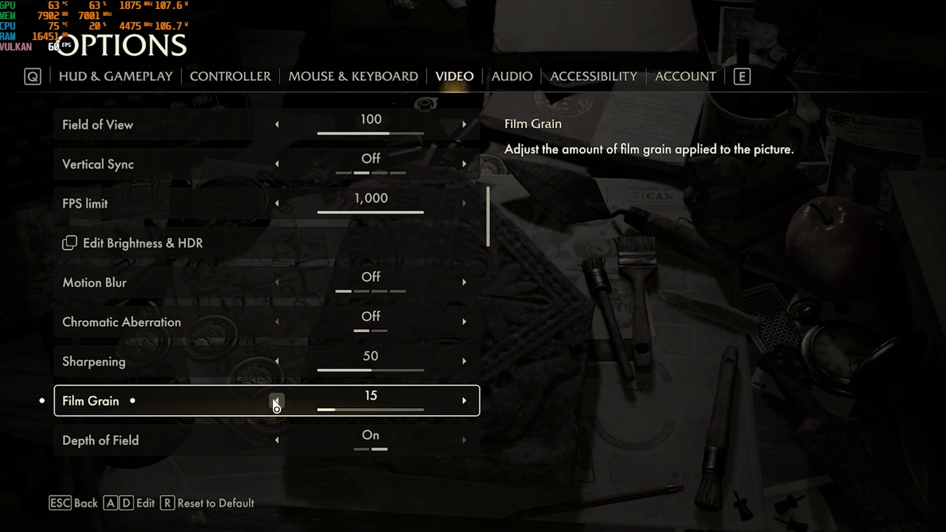
left_click(276, 401)
left_click(277, 401)
left_click(276, 401)
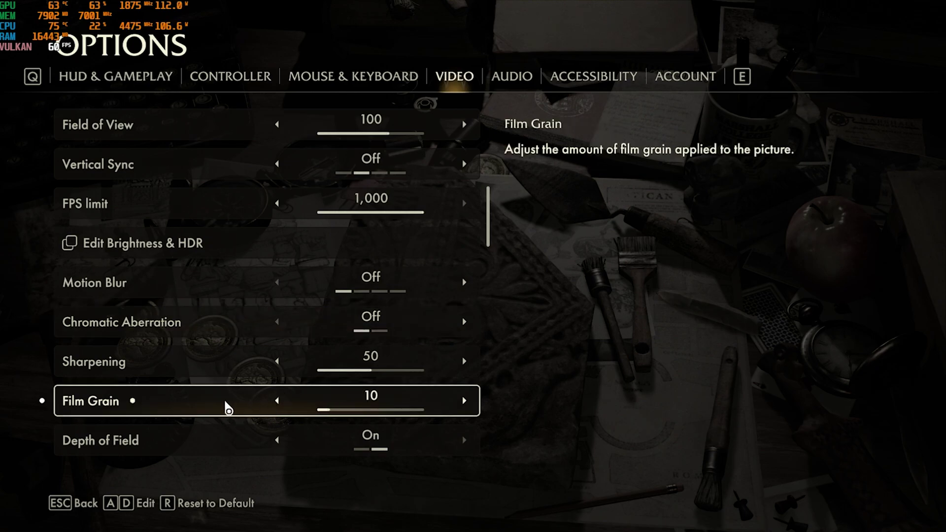
scroll(207, 401, "down", 3)
left_click(277, 321)
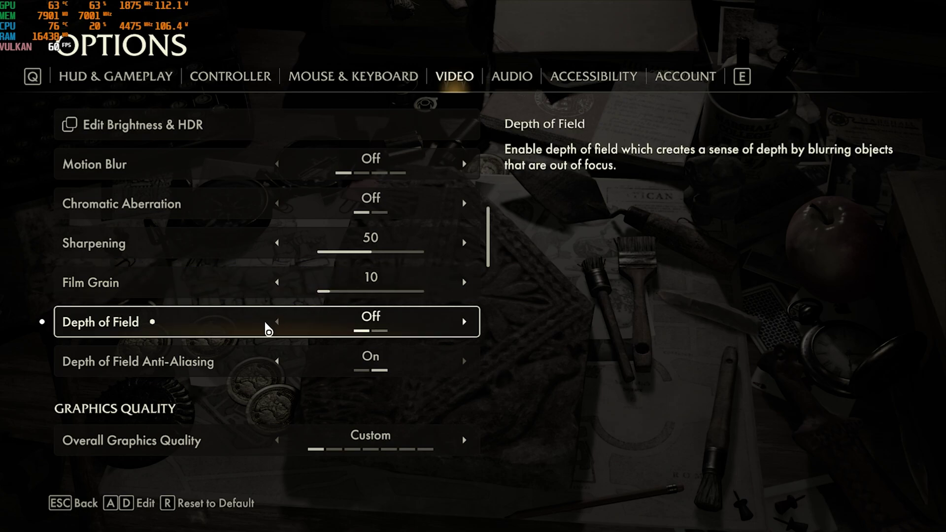
left_click(280, 366)
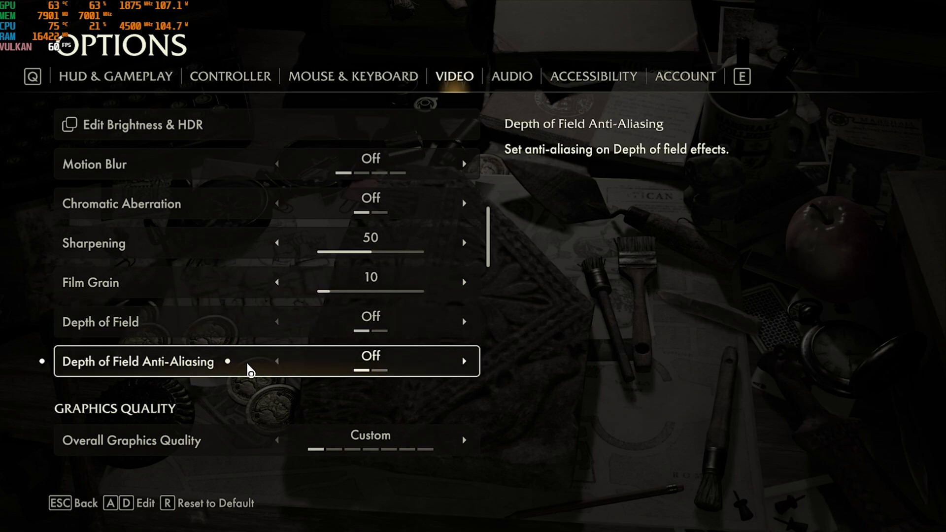
scroll(231, 374, "down", 4)
Set Texture Pool Size, Shadow Quality and Decal Rendering Distance to Low.
scroll(169, 295, "down", 2)
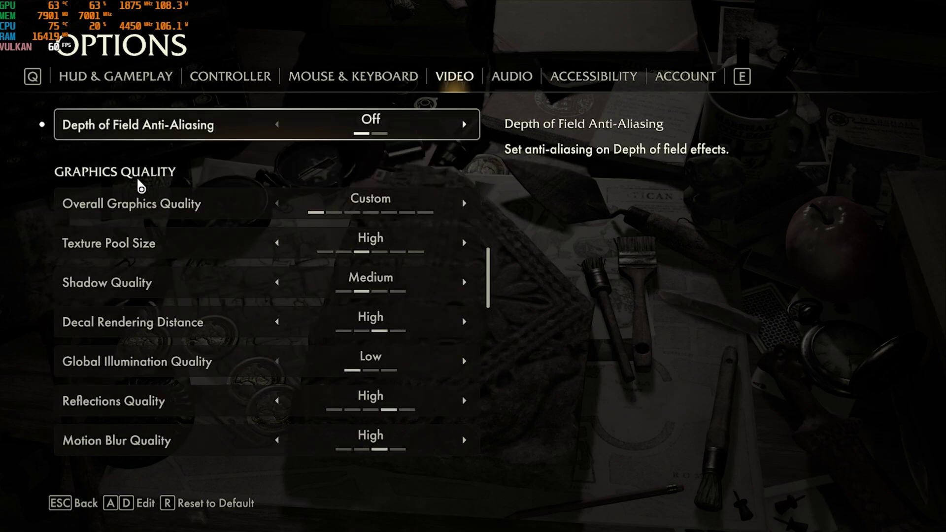
left_click(277, 242)
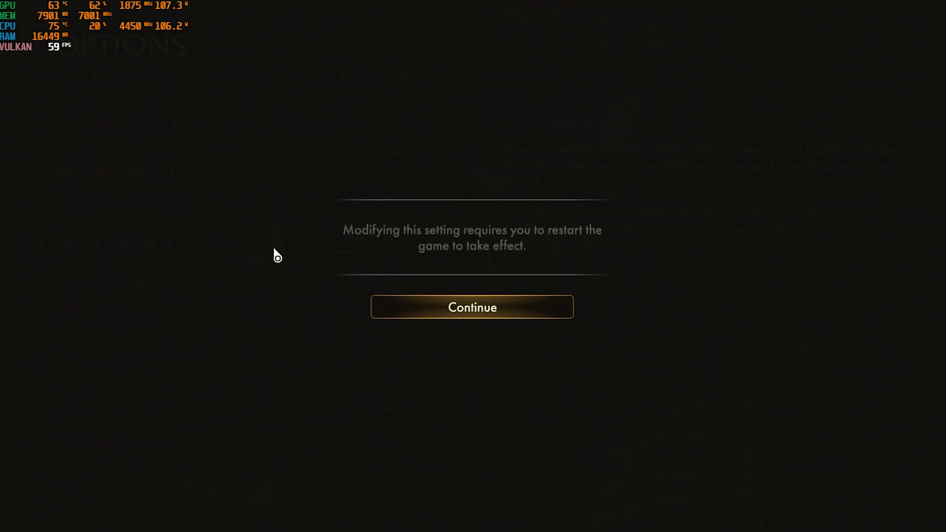
left_click(448, 298)
left_click(277, 242)
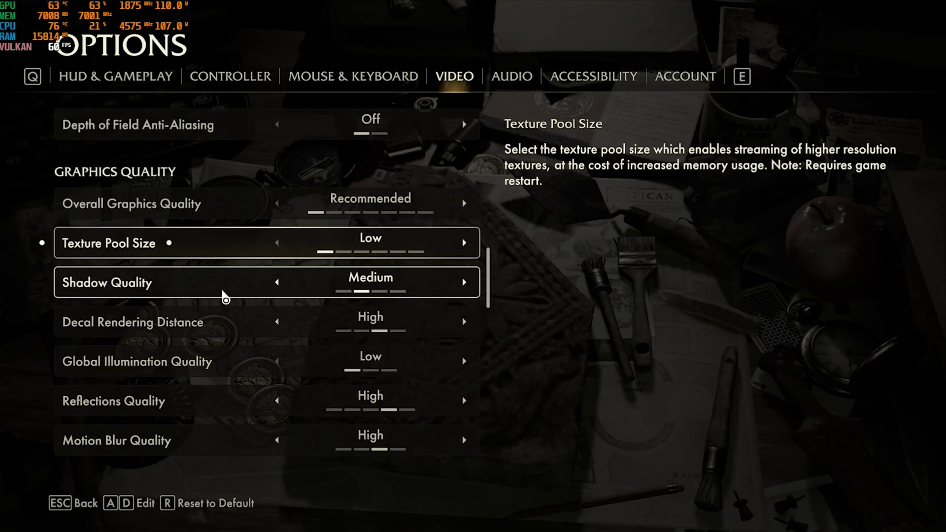
left_click(276, 283)
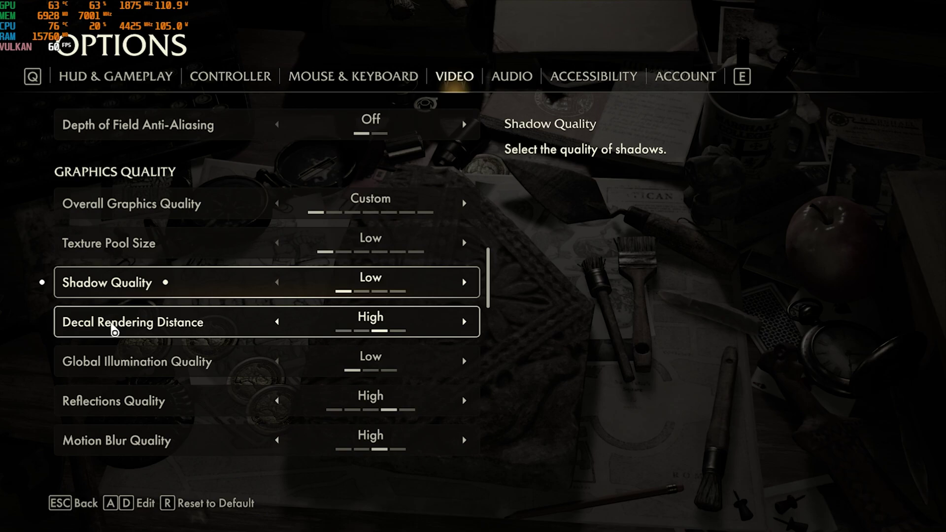
left_click(276, 322)
left_click(277, 322)
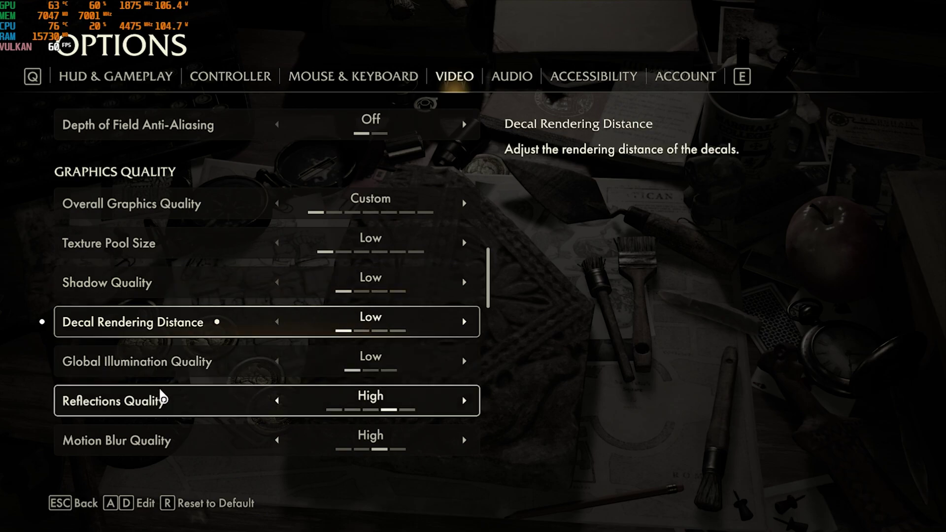
Set Reflections, Motion Blur, Water and Volumetrics quality to Low and Anisotropic Filtering to Medium.
scroll(291, 379, "down", 1)
left_click(276, 361)
left_click(276, 361)
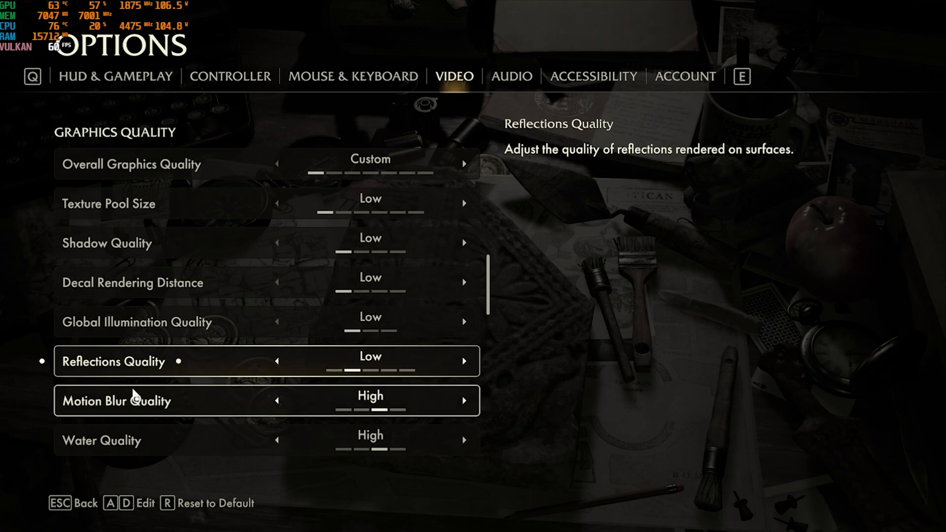
left_click(278, 400)
left_click(277, 400)
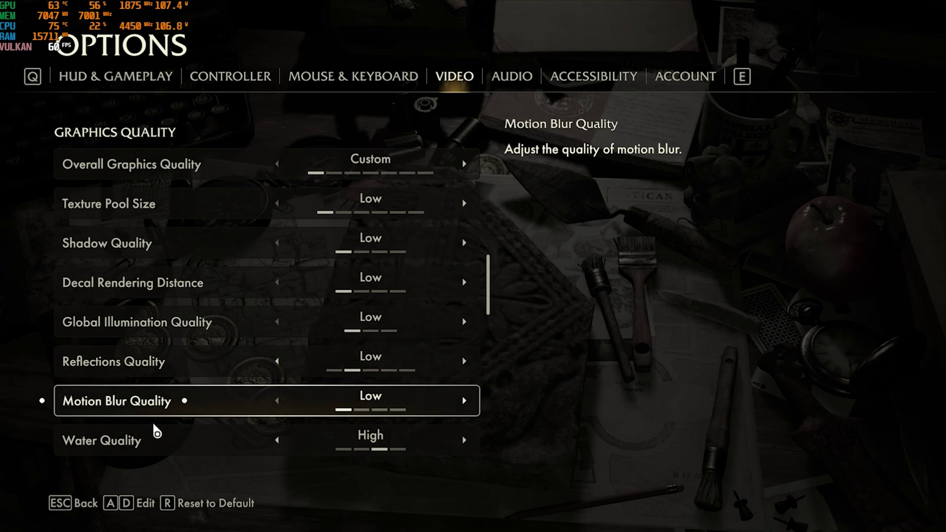
scroll(288, 419, "down", 1)
left_click(277, 402)
left_click(277, 402)
scroll(275, 414, "down", 2)
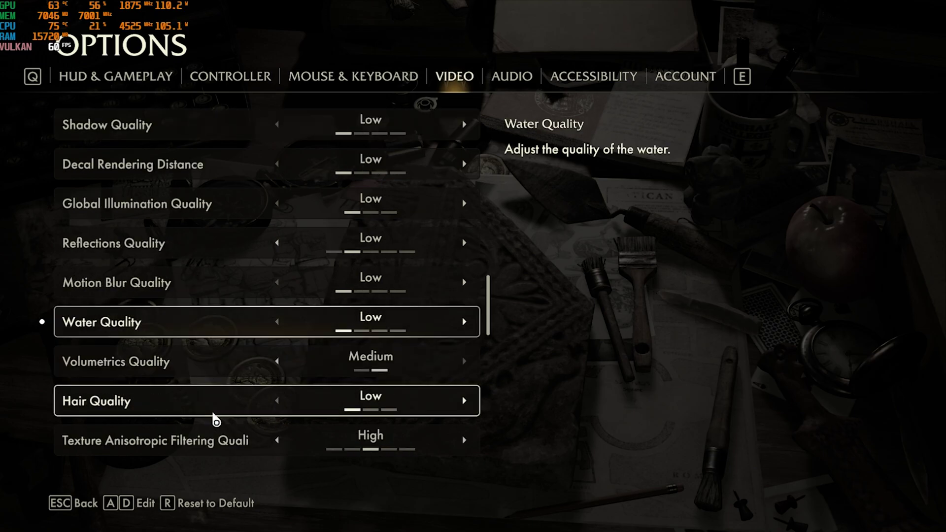
left_click(277, 364)
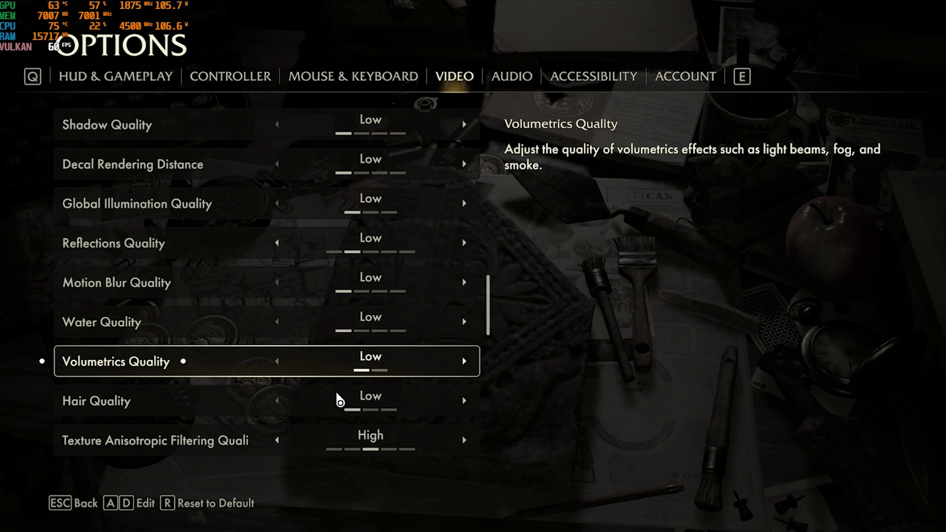
scroll(242, 421, "down", 1)
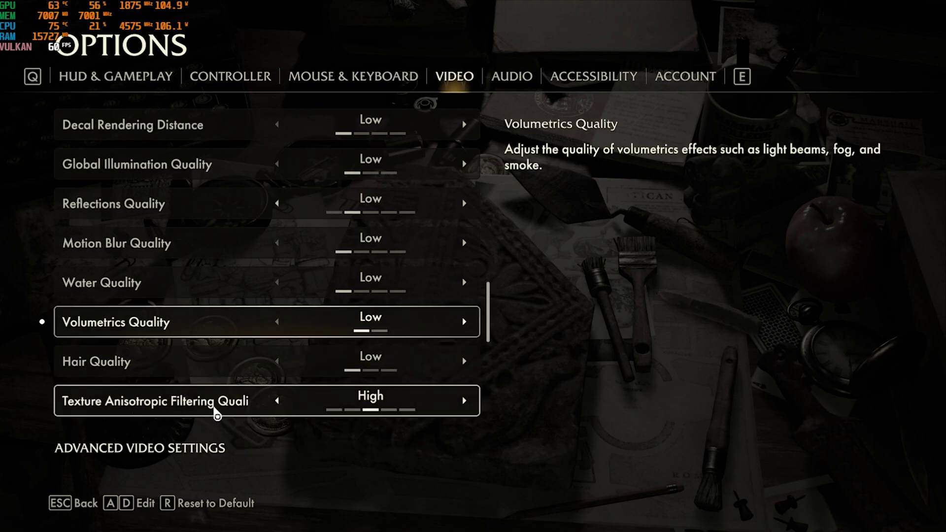
left_click(277, 400)
Turn Vegetation Animation Quality off.
scroll(143, 320, "down", 5)
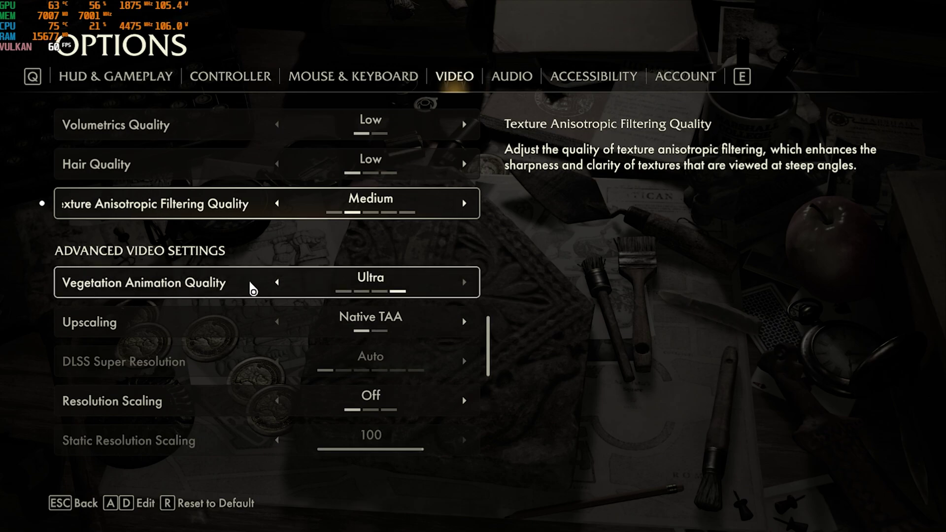
left_click(275, 283)
left_click(275, 284)
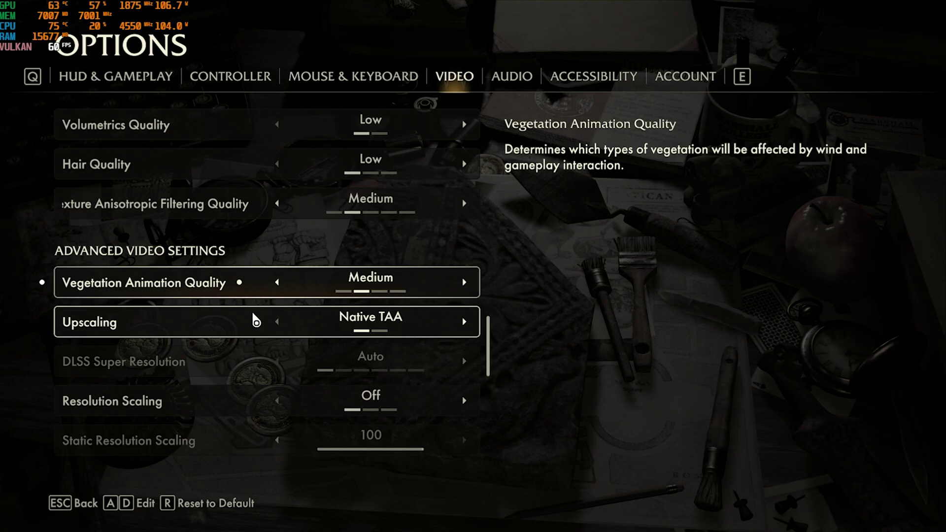
left_click(276, 282)
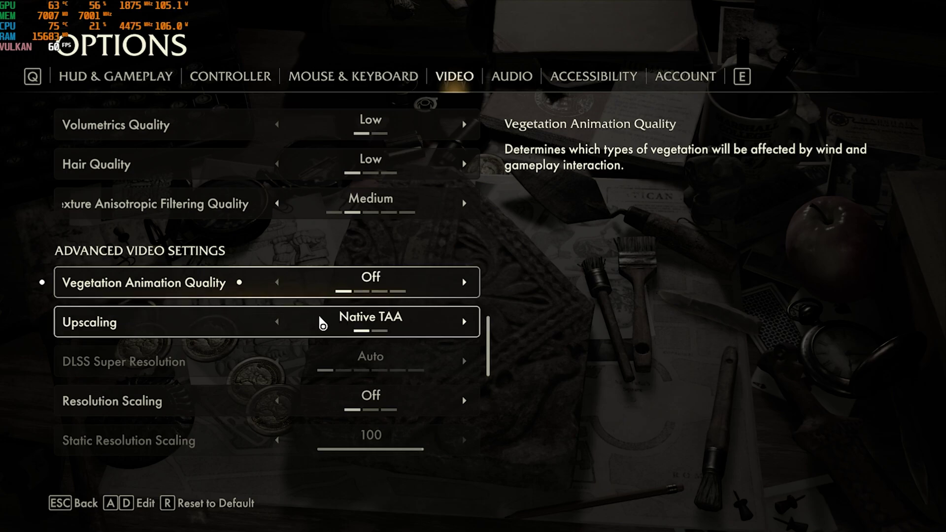
Switch Upscaling to DLSS at Quality and turn Performance Metrics off.
left_click(463, 323)
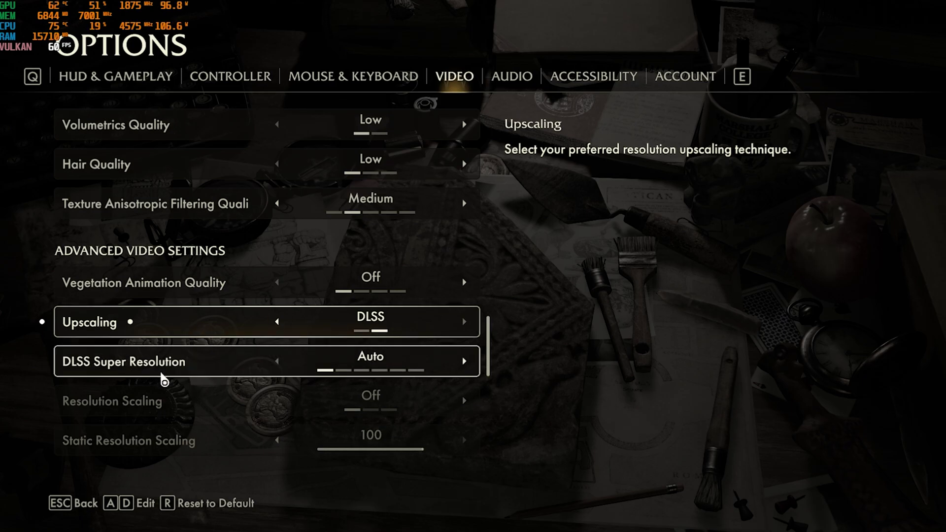
left_click(464, 361)
left_click(464, 361)
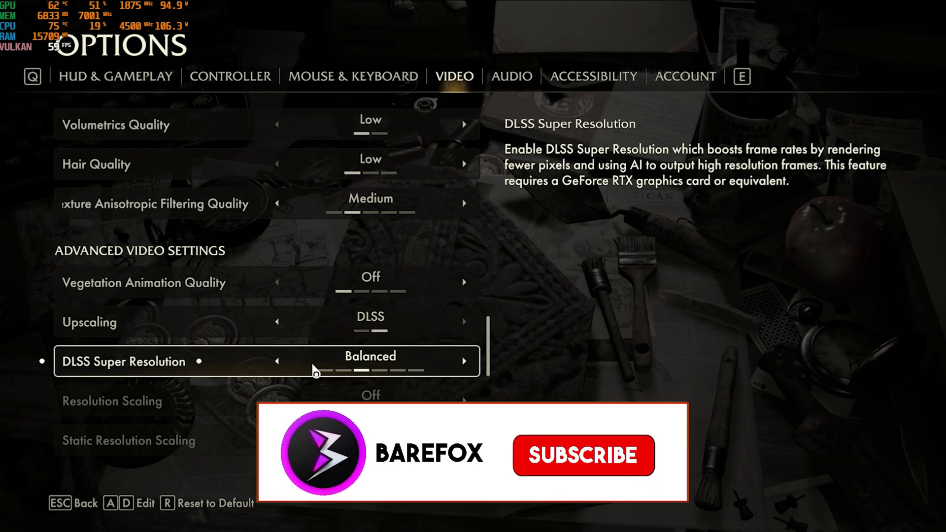
left_click(276, 361)
scroll(407, 325, "down", 5)
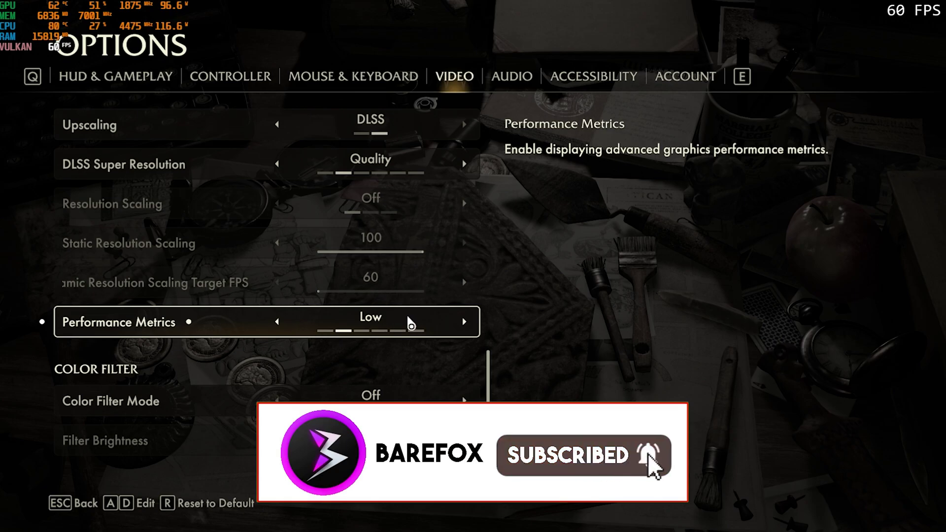
left_click(278, 324)
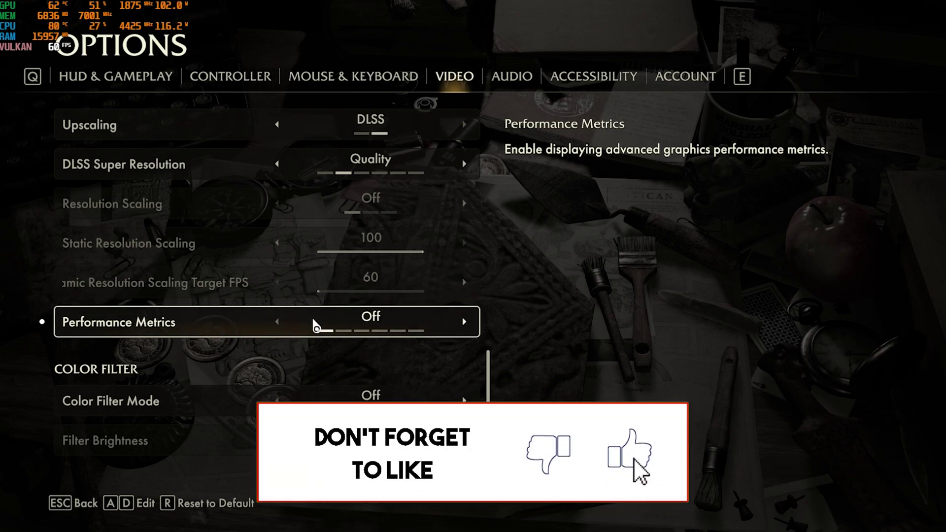
Walk forward along the jungle path to check the frame rate, about 60–65 FPS.
scroll(247, 360, "down", 3)
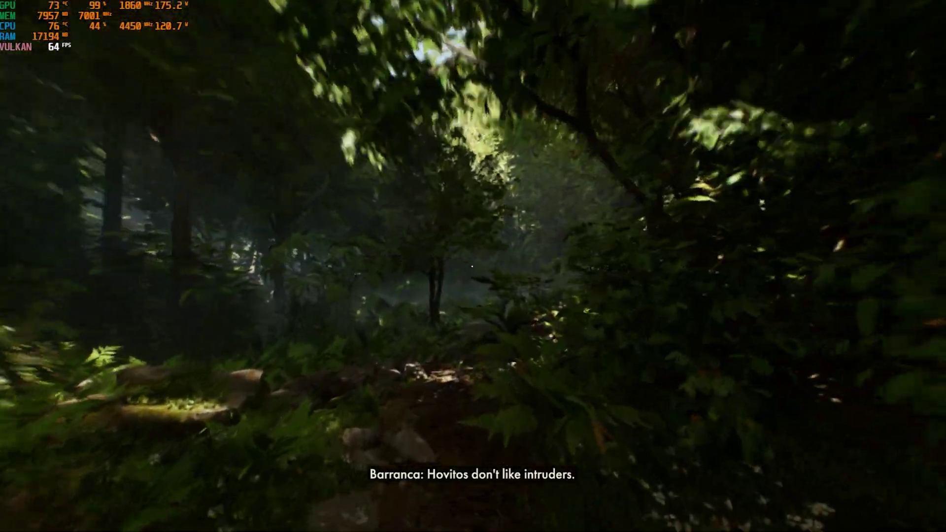
key("w")
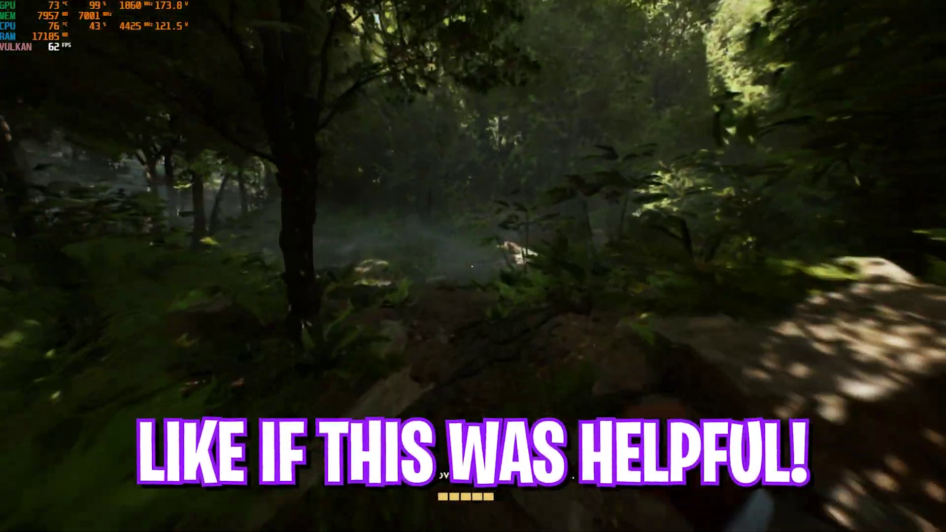
key("w")
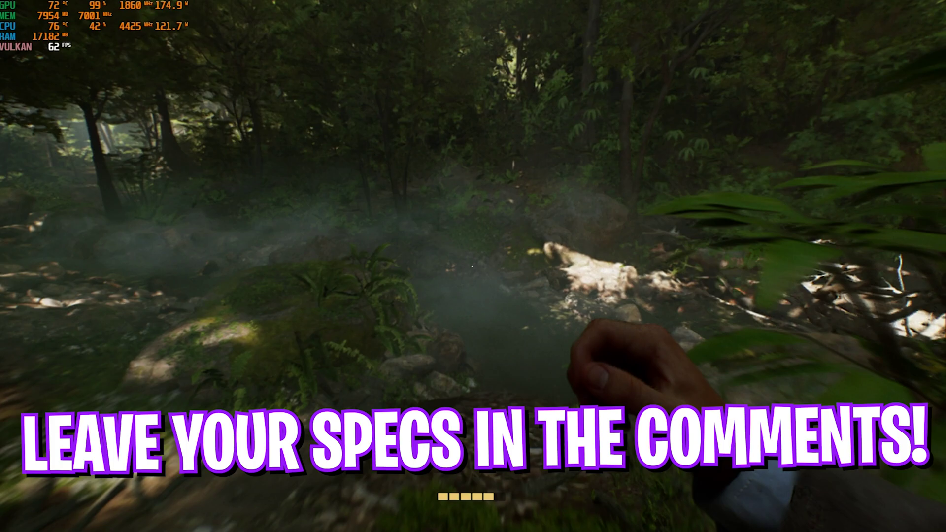
key("w")
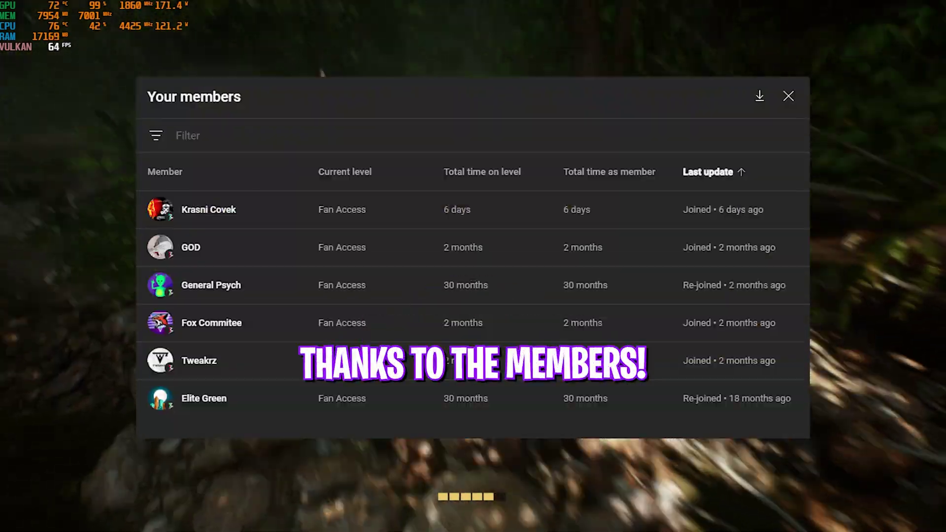
key("w")
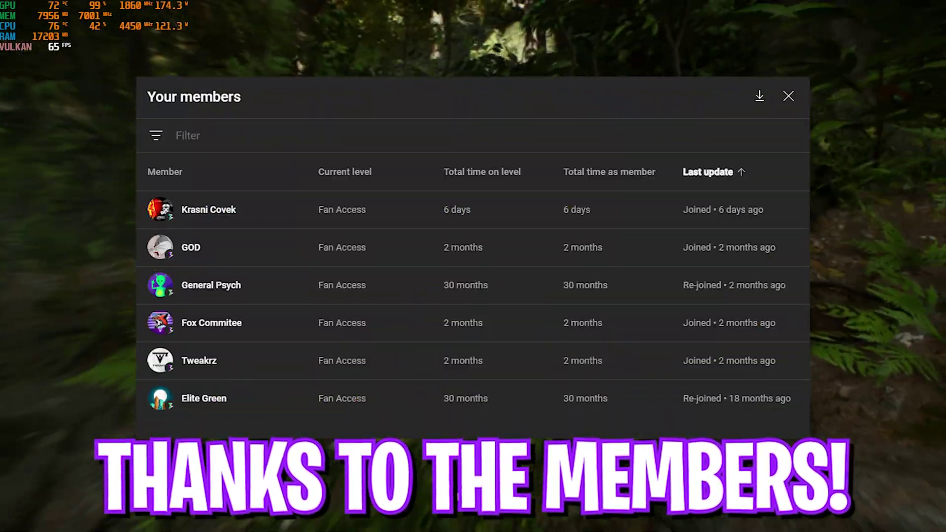
key("w")
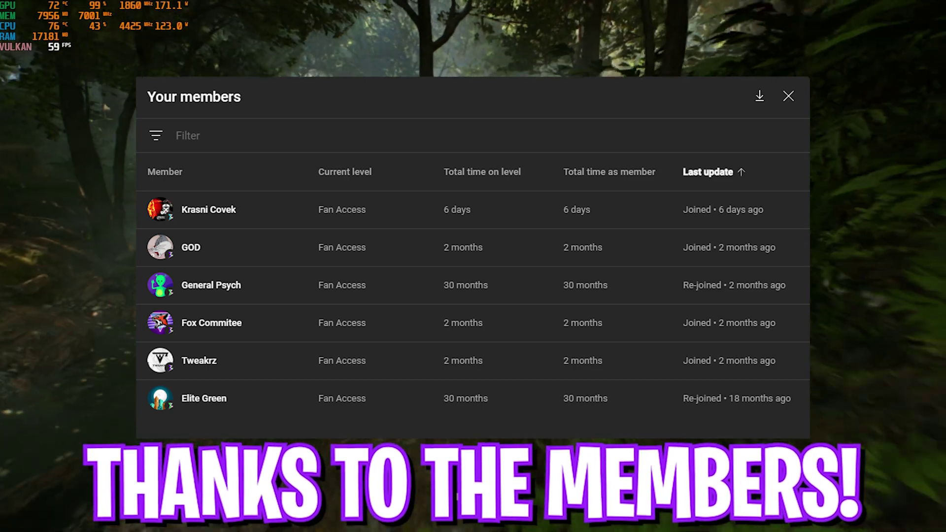
key("w")
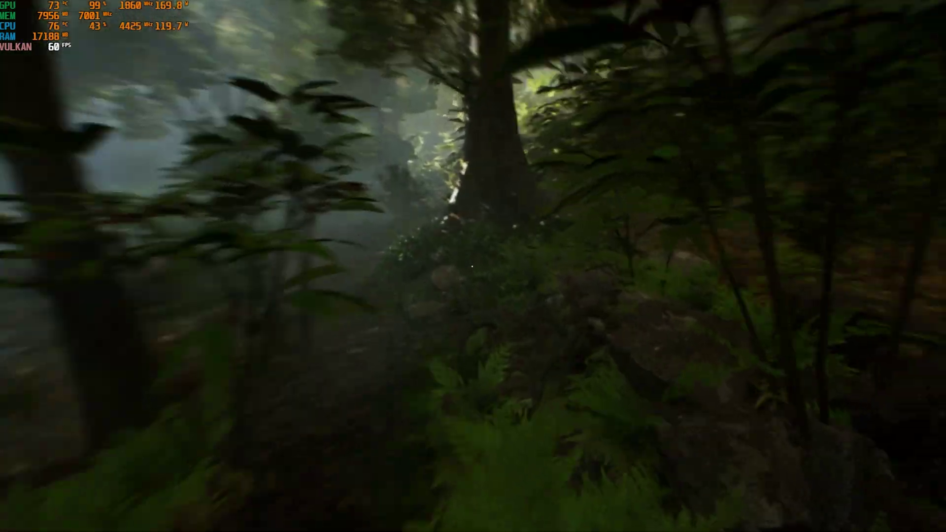
key("w")
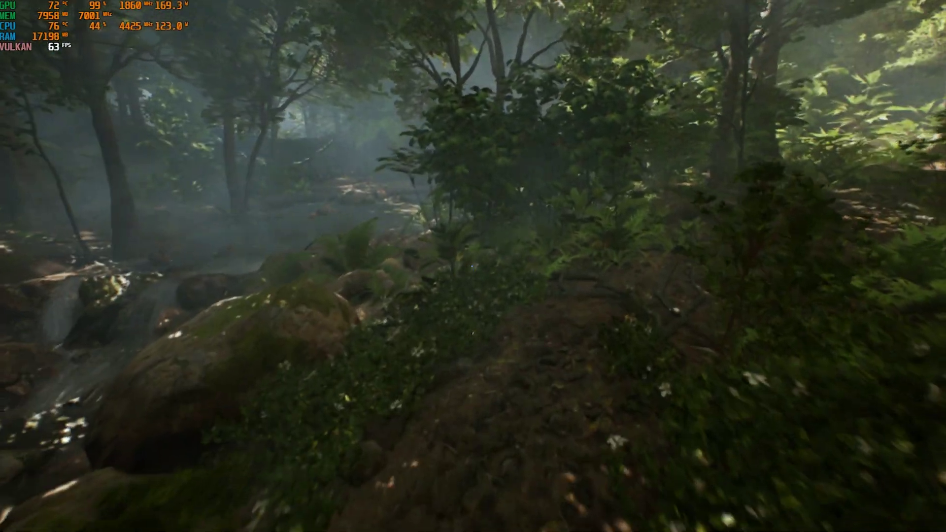
key("w")
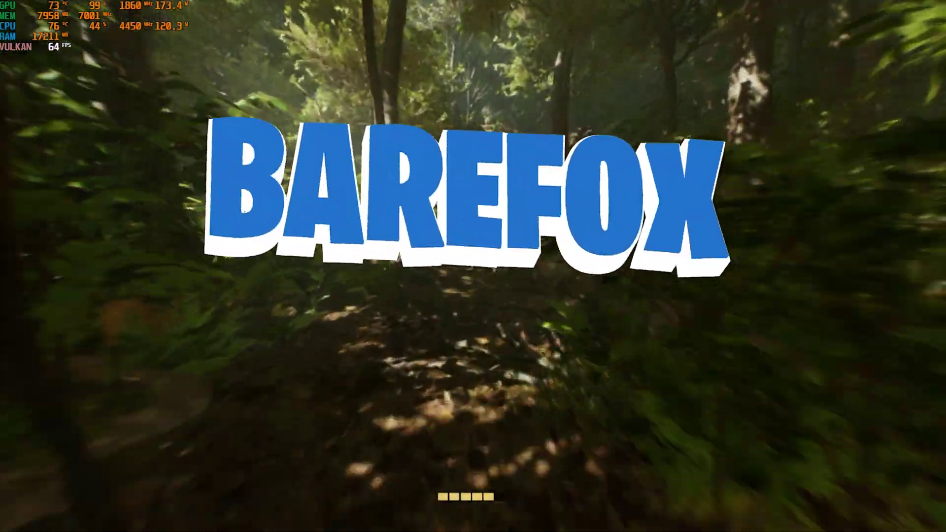